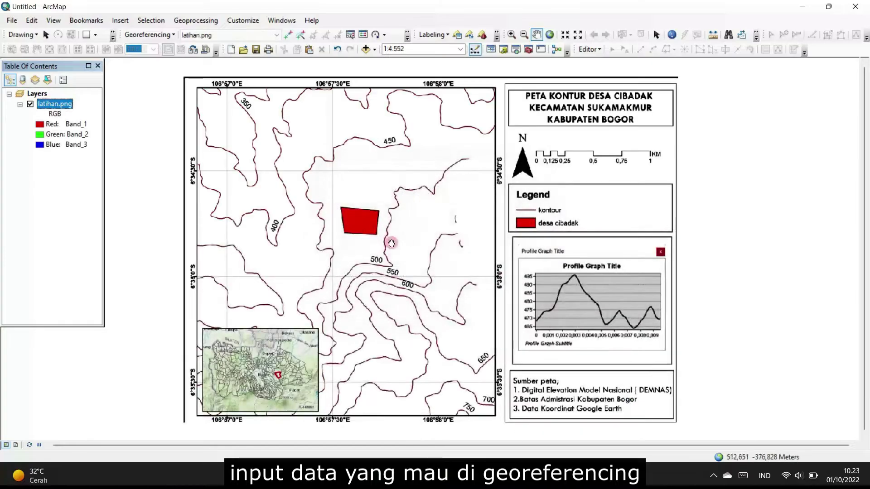
# Check the spatial reference of the latihan.png layer in its source properties
pyautogui.scroll(-3, 456, 237)
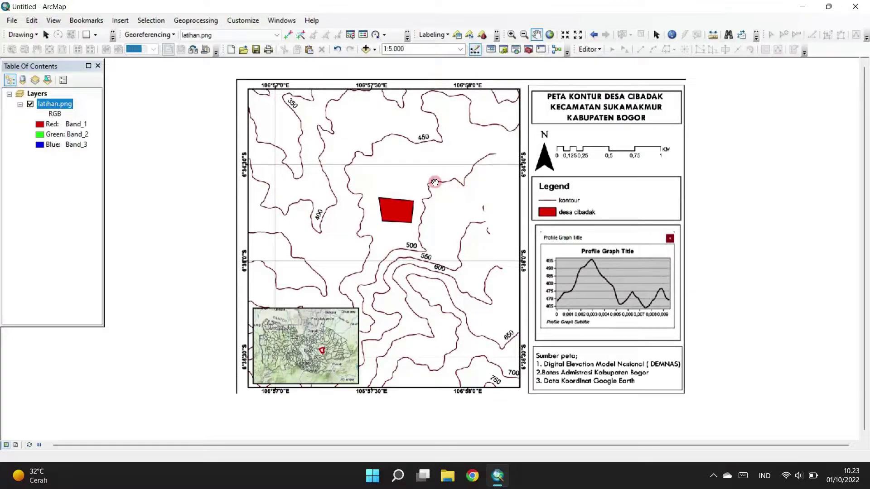
pyautogui.rightClick(52, 104)
pyautogui.click(85, 268)
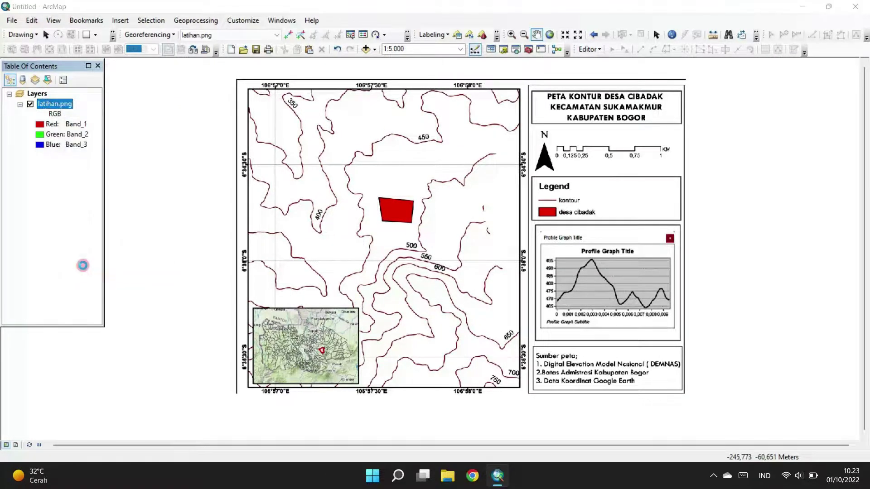
pyautogui.scroll(-2, 429, 190)
pyautogui.scroll(-3, 429, 190)
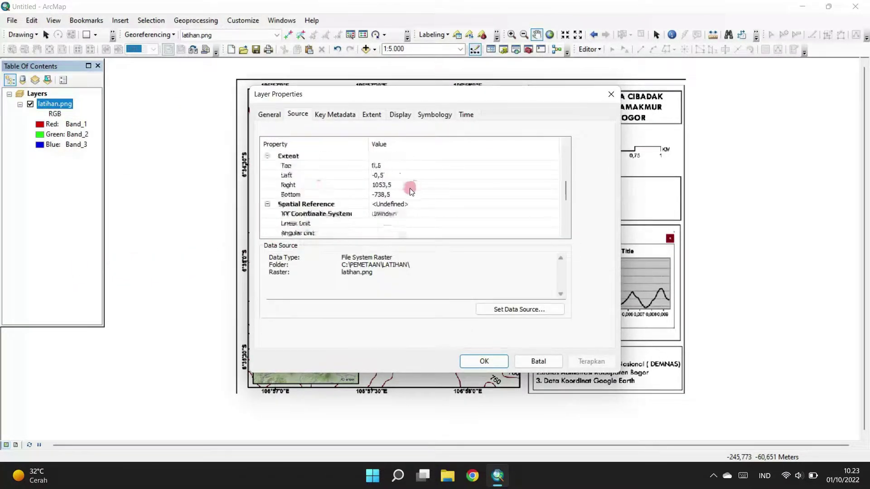
pyautogui.scroll(-1, 389, 189)
pyautogui.click(300, 183)
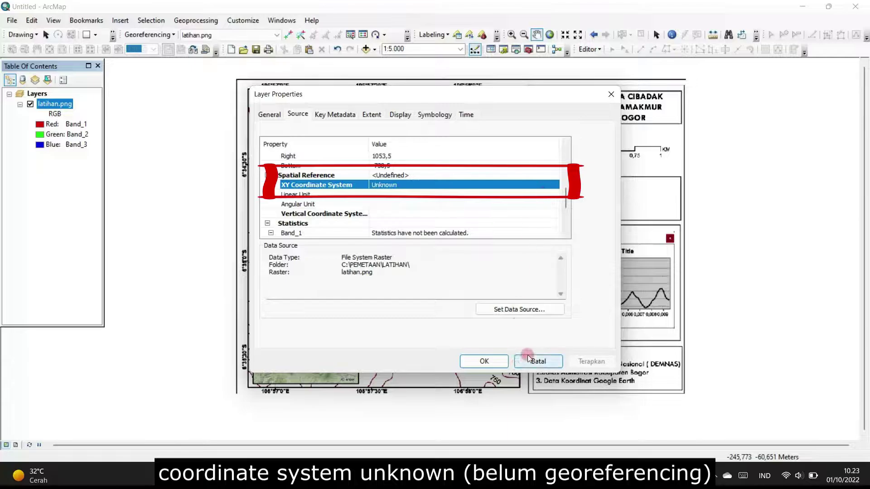
pyautogui.click(483, 360)
# Show the Georeferencing toolbar for the latihan.png map
pyautogui.moveTo(265, 199); pyautogui.dragTo(278, 211)
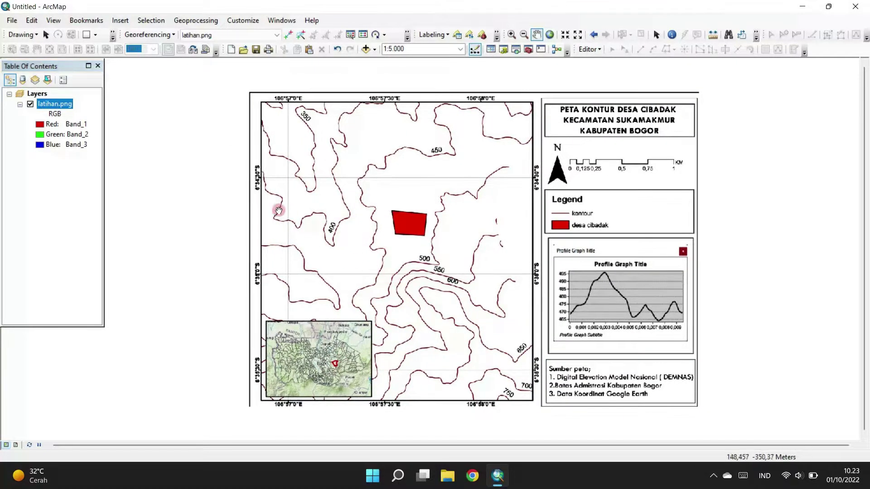
pyautogui.scroll(1, 308, 211)
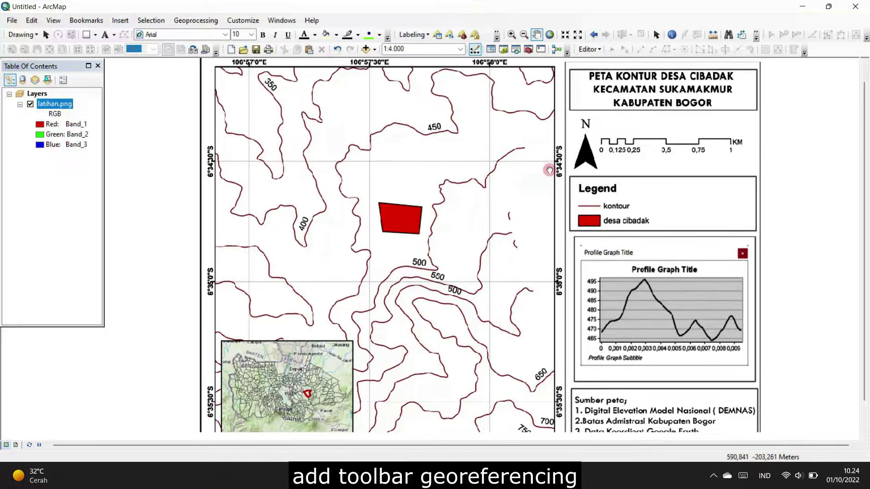
pyautogui.scroll(-1, 552, 224)
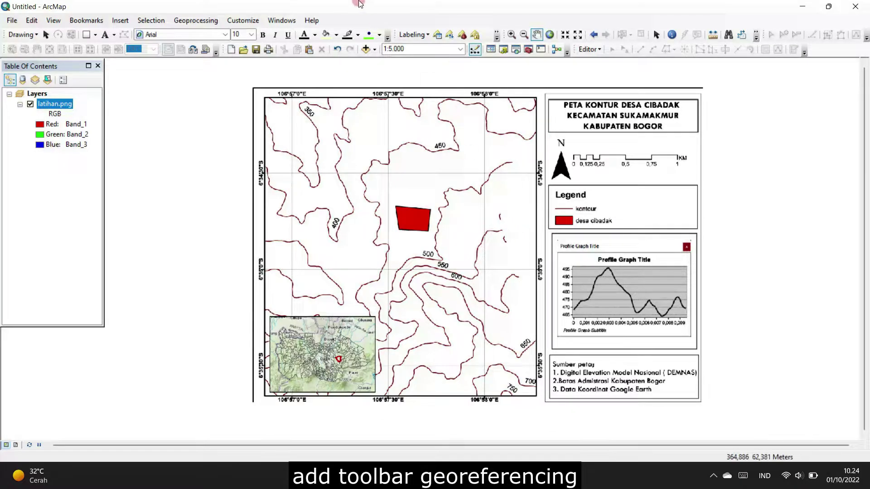
pyautogui.rightClick(344, 18)
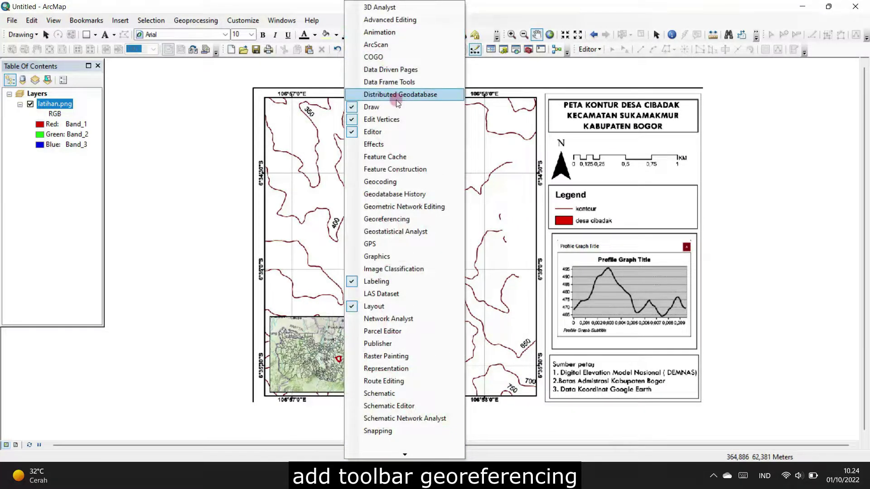
pyautogui.click(398, 223)
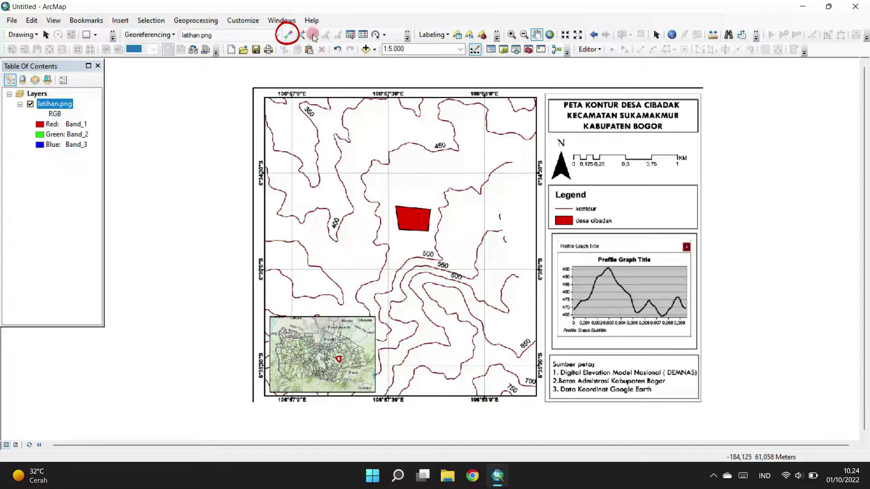
# Place the first control point on the grid intersection at 106°57'0"E and 6°34'30"S
pyautogui.scroll(-4, 287, 167)
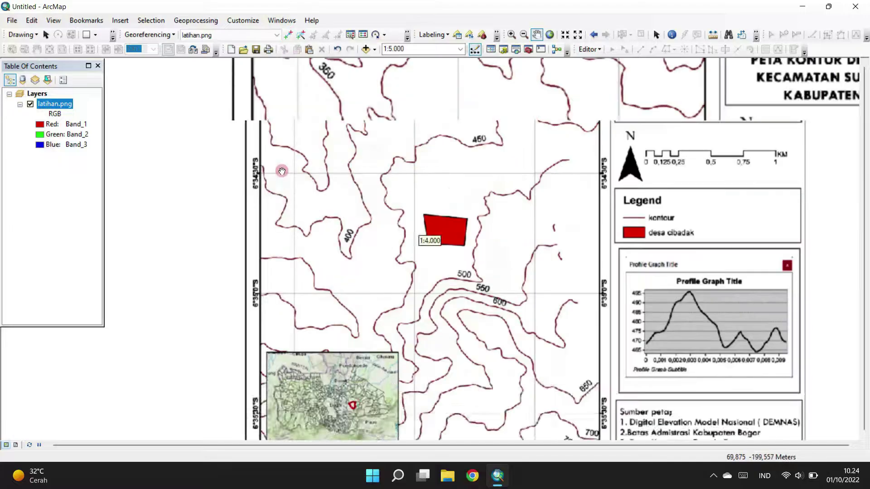
pyautogui.click(287, 35)
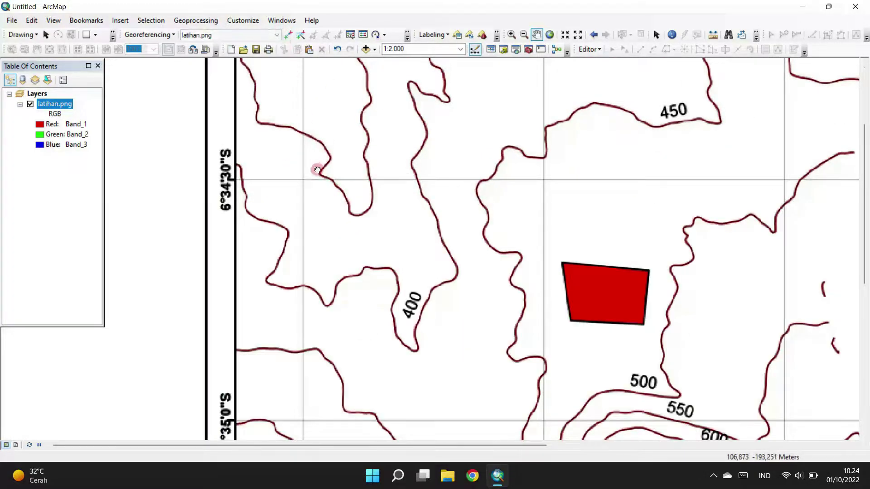
pyautogui.scroll(-5, 321, 177)
pyautogui.scroll(-5, 336, 199)
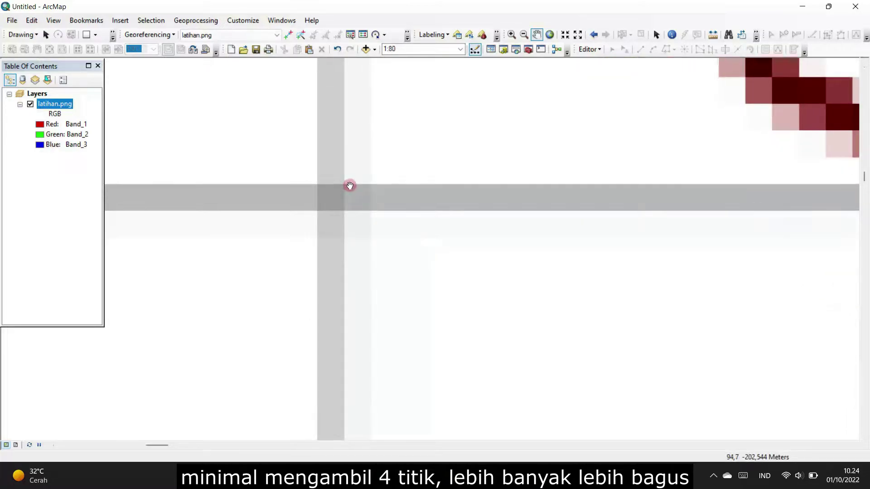
pyautogui.click(288, 35)
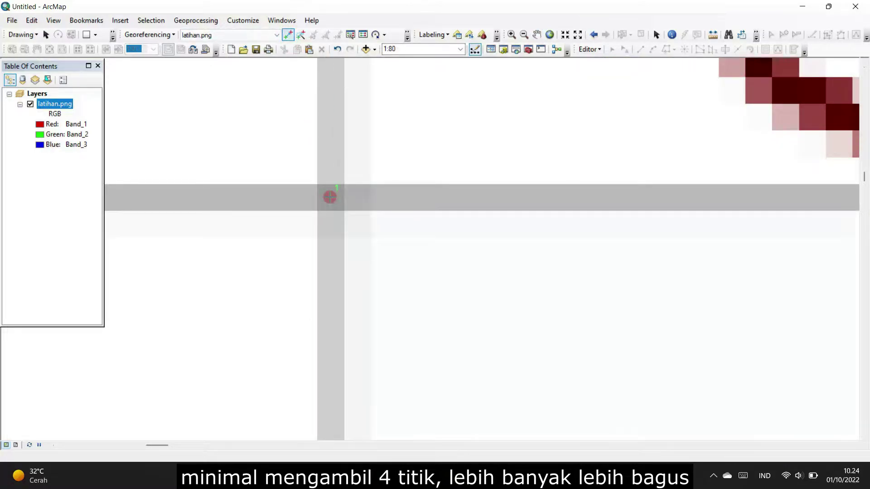
# Open the DMS coordinate entry for the first control point and set its longitude to 106° 57' 0" E
pyautogui.scroll(4, 329, 197)
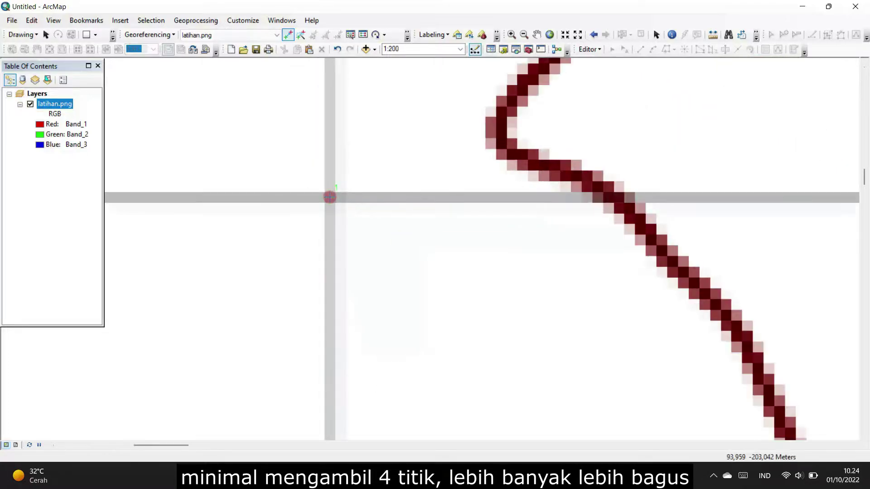
pyautogui.scroll(8, 330, 197)
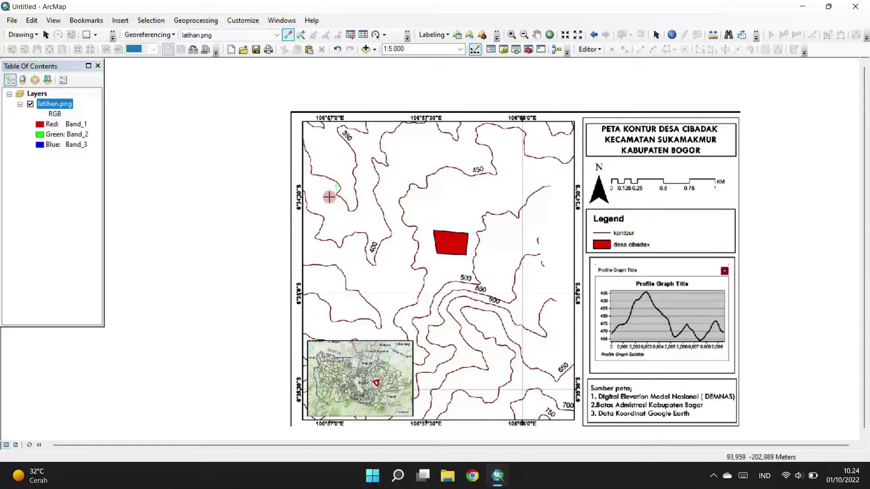
pyautogui.scroll(3, 330, 197)
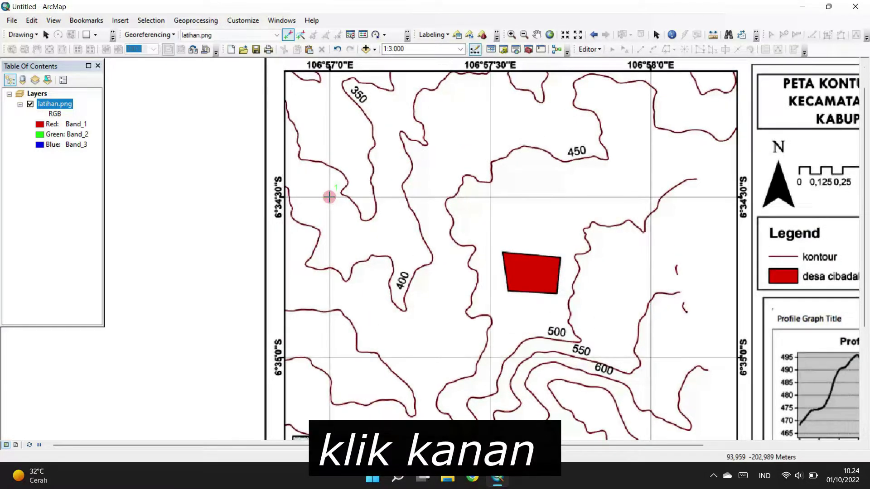
pyautogui.click(330, 197)
pyautogui.rightClick(329, 197)
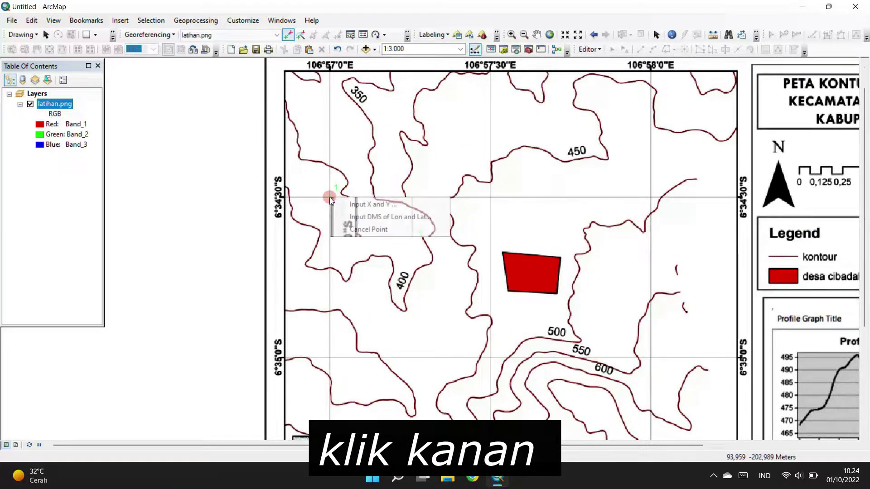
pyautogui.click(370, 217)
pyautogui.moveTo(373, 223); pyautogui.dragTo(406, 229)
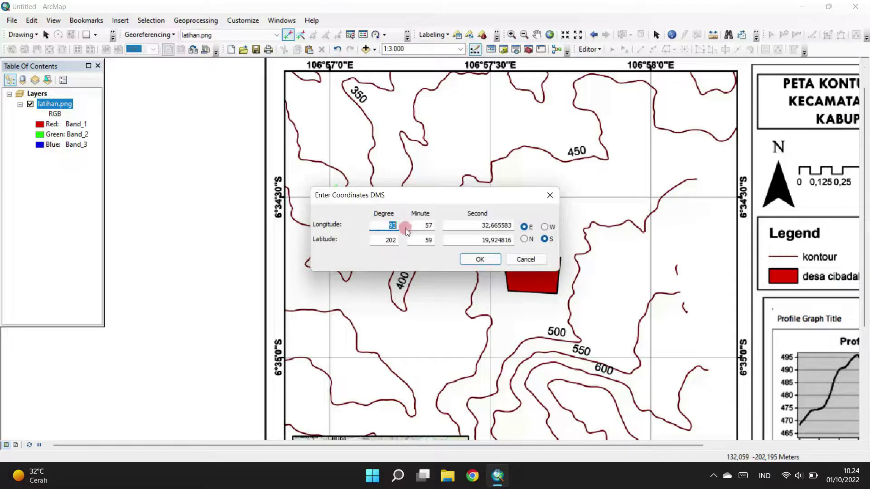
pyautogui.write('106')
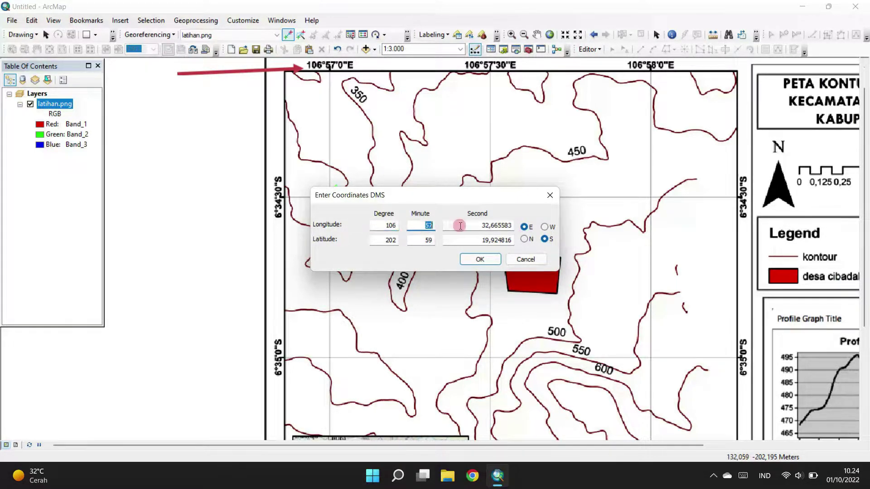
pyautogui.moveTo(478, 224); pyautogui.dragTo(547, 229)
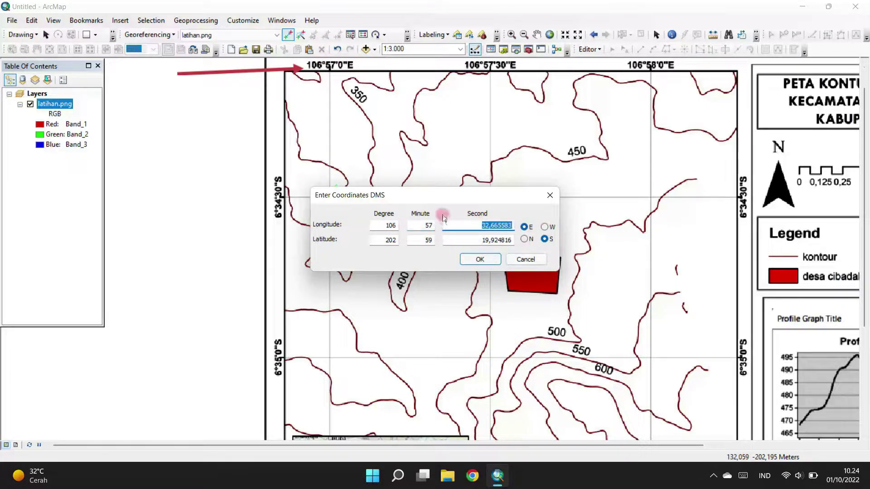
pyautogui.write('0')
# Set the first control point's latitude to 6° 34' 30" S and apply the coordinates
pyautogui.doubleClick(385, 238)
pyautogui.write('6')
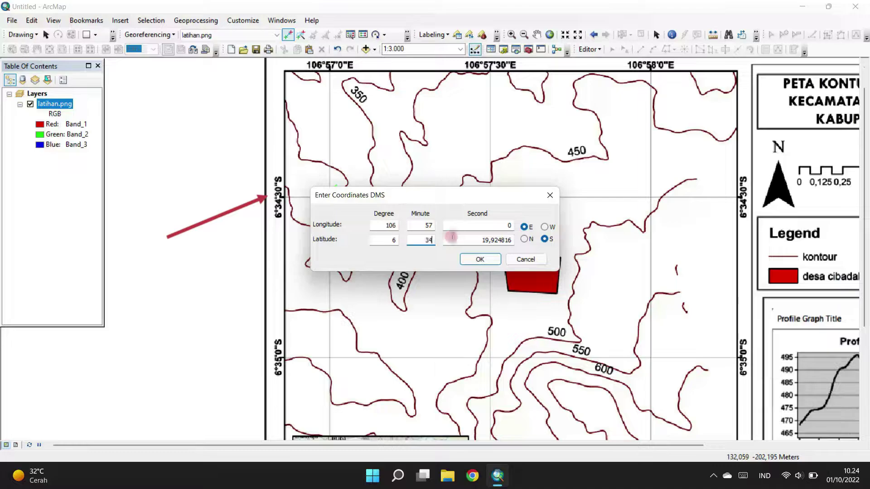
pyautogui.write('34')
pyautogui.moveTo(452, 237); pyautogui.dragTo(528, 238)
pyautogui.write('30')
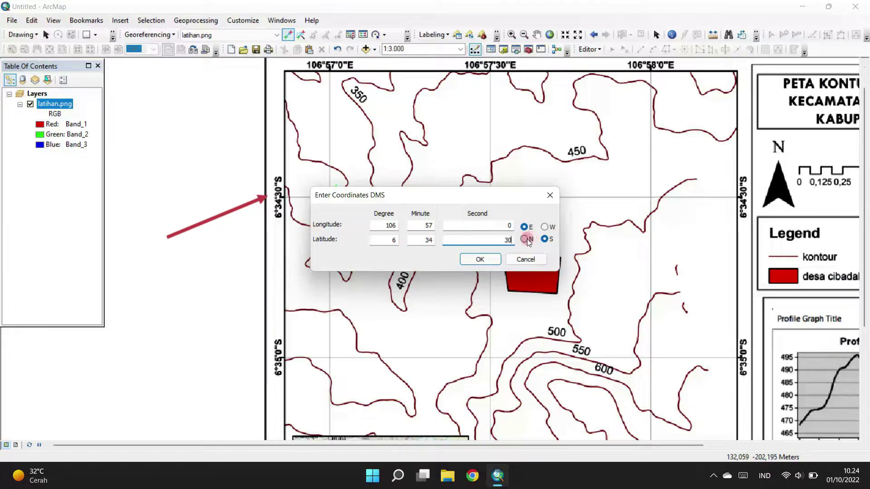
pyautogui.click(481, 260)
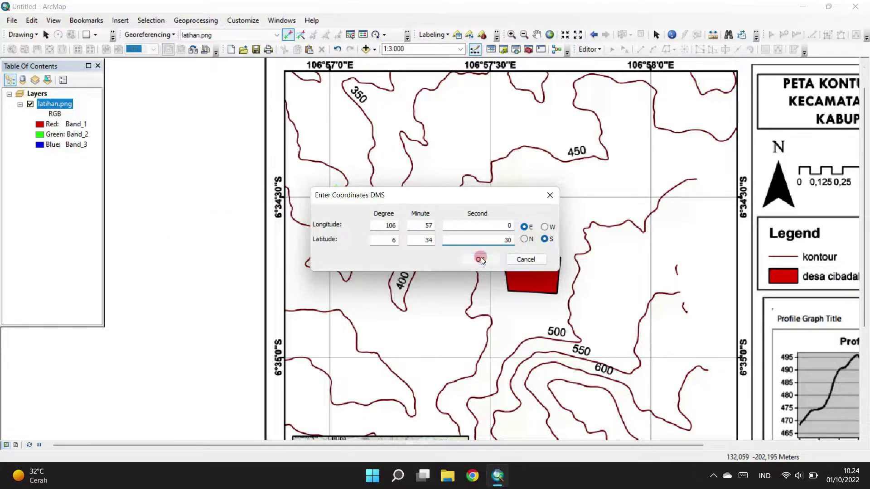
# Zoom to the latihan.png layer and place the second control point on the grid intersection at 106°58'0"E and 6°34'30"S
pyautogui.rightClick(64, 104)
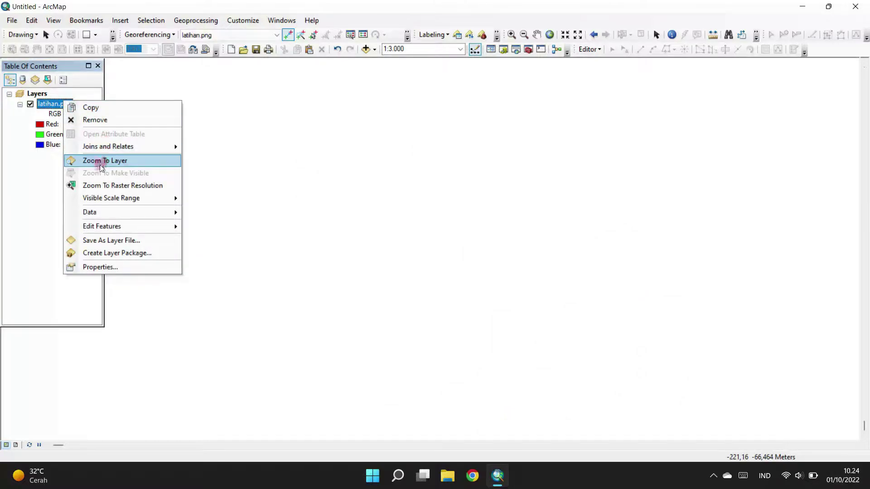
pyautogui.click(101, 161)
pyautogui.scroll(5, 467, 167)
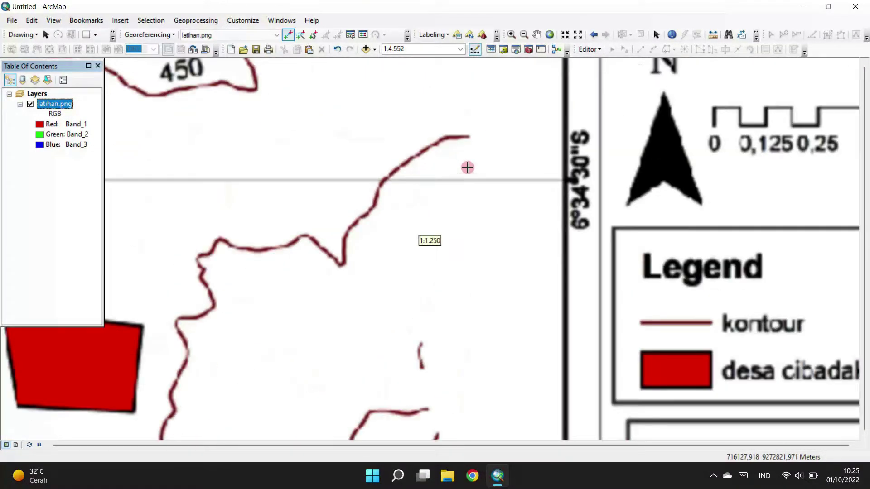
pyautogui.click(536, 35)
pyautogui.scroll(5, 404, 194)
pyautogui.scroll(2, 337, 160)
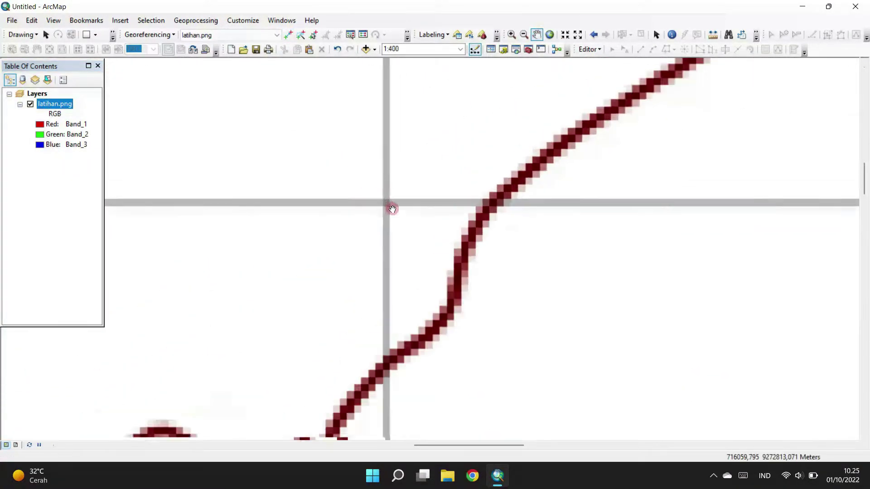
pyautogui.click(288, 35)
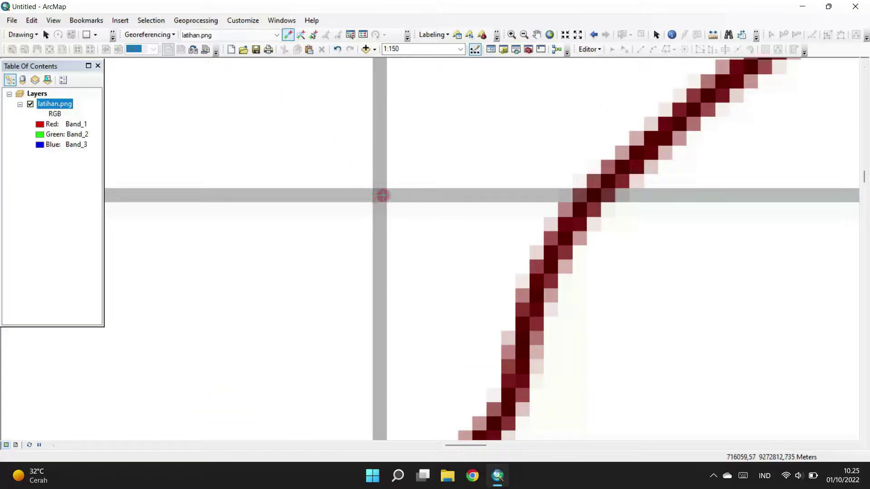
# Open the DMS coordinate entry for the second control point and set its longitude to 106° 58' 0" E
pyautogui.scroll(-5, 382, 196)
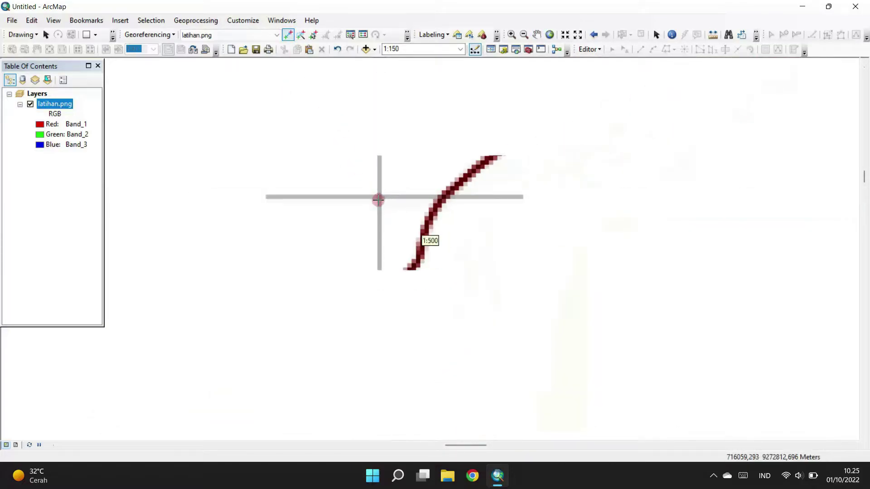
pyautogui.scroll(-3, 379, 199)
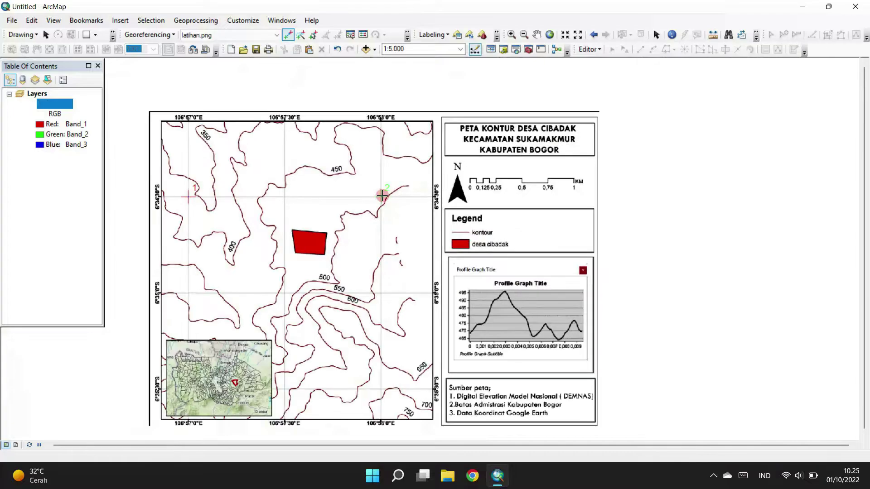
pyautogui.scroll(2, 382, 196)
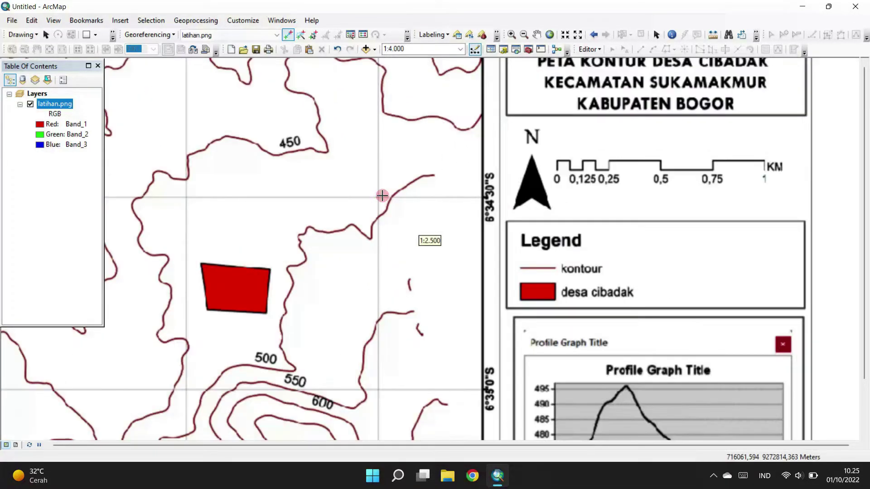
pyautogui.rightClick(382, 196)
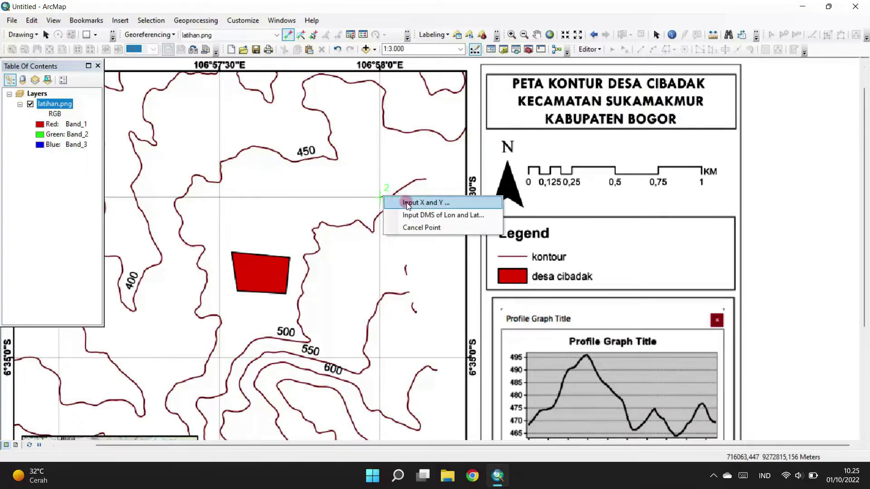
pyautogui.click(413, 213)
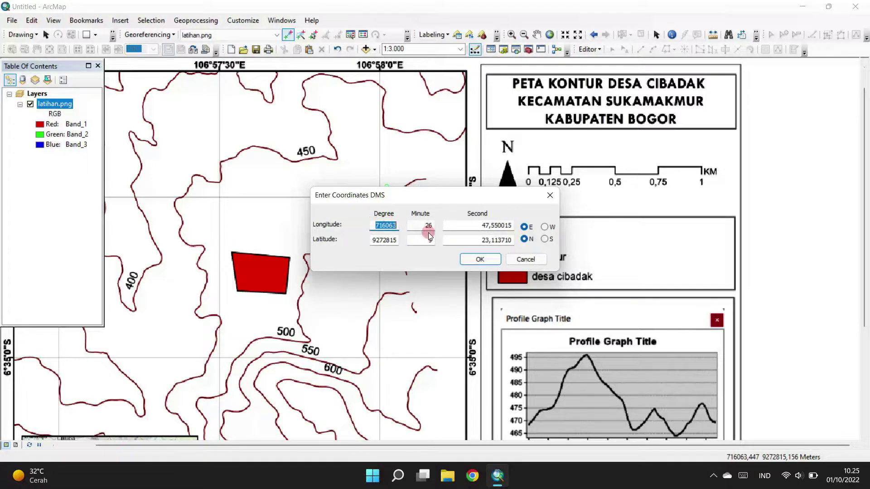
pyautogui.write('106')
pyautogui.press('Tab')
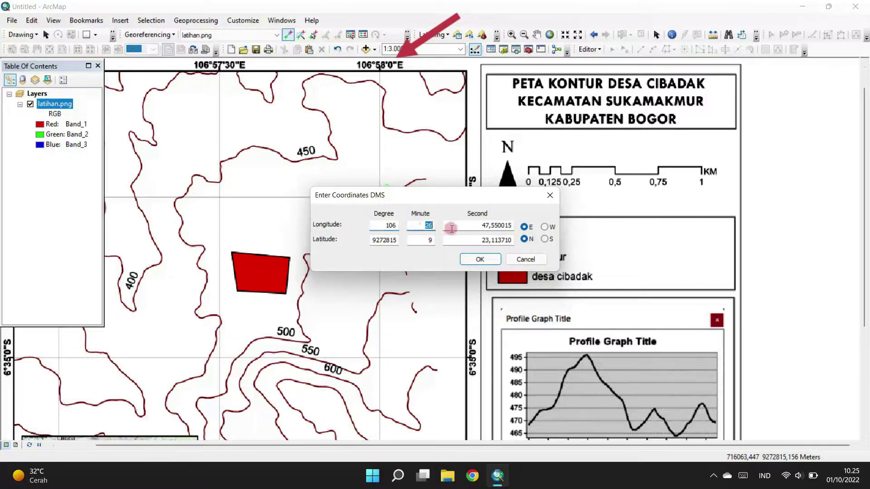
pyautogui.press('Tab')
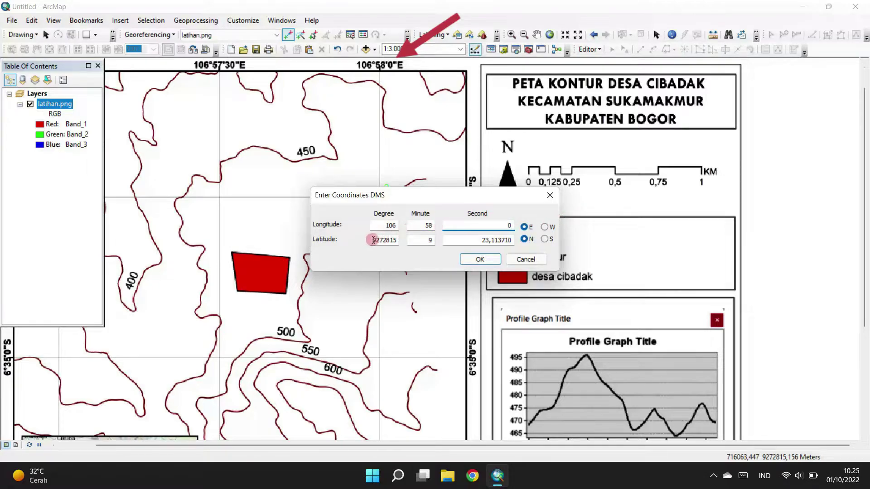
# Set the second control point's latitude to 6° 34' 30" S and apply the coordinates
pyautogui.doubleClick(372, 240)
pyautogui.moveTo(441, 196); pyautogui.dragTo(444, 240)
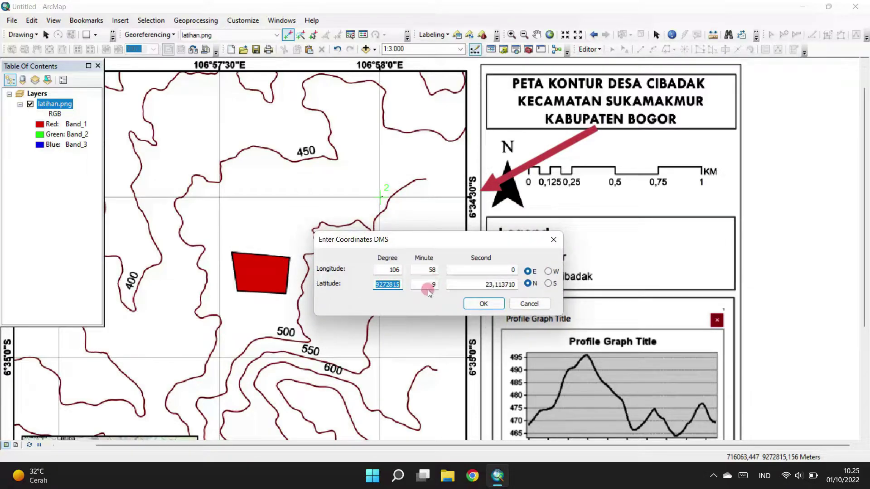
pyautogui.write('6')
pyautogui.press('Tab')
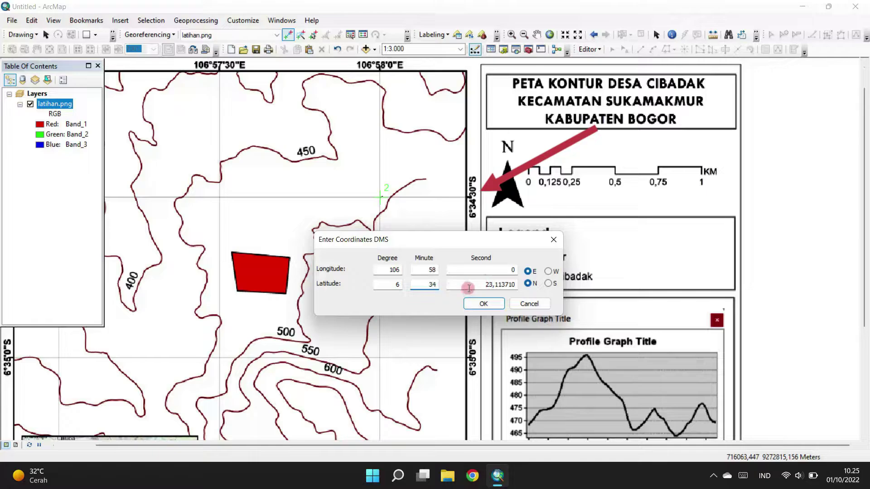
pyautogui.press('Tab')
pyautogui.write('30')
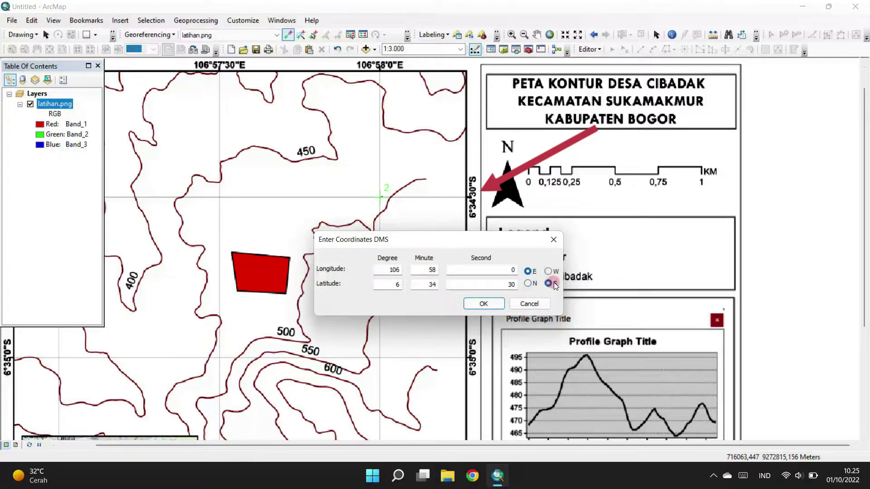
pyautogui.click(495, 304)
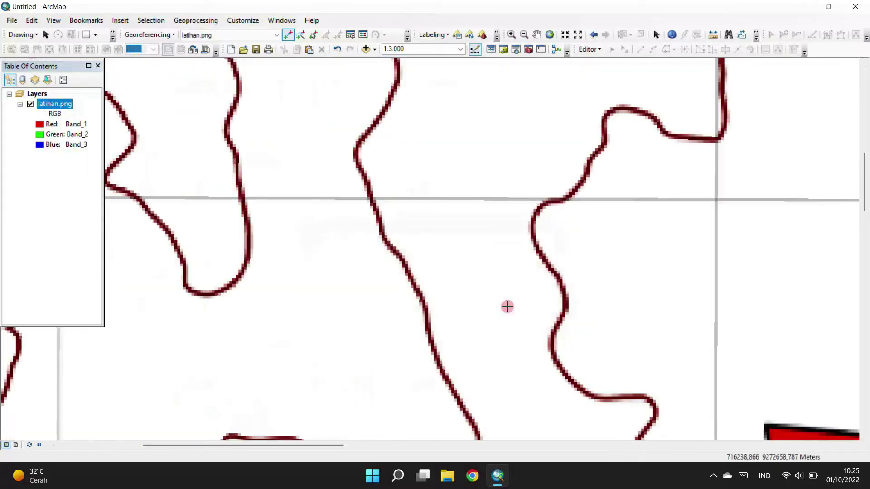
# Place the third control point on the grid intersection at 106°58'0"E and 6°35'30"S
pyautogui.scroll(3, 507, 306)
pyautogui.click(539, 35)
pyautogui.moveTo(654, 301); pyautogui.dragTo(538, 146)
pyautogui.moveTo(612, 333); pyautogui.dragTo(488, 184)
pyautogui.scroll(-4, 493, 317)
pyautogui.scroll(-2, 459, 330)
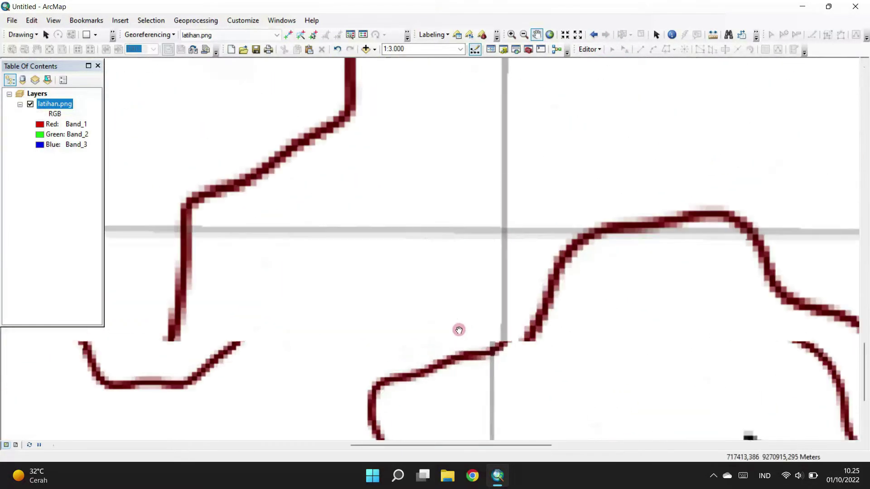
pyautogui.scroll(-4, 504, 214)
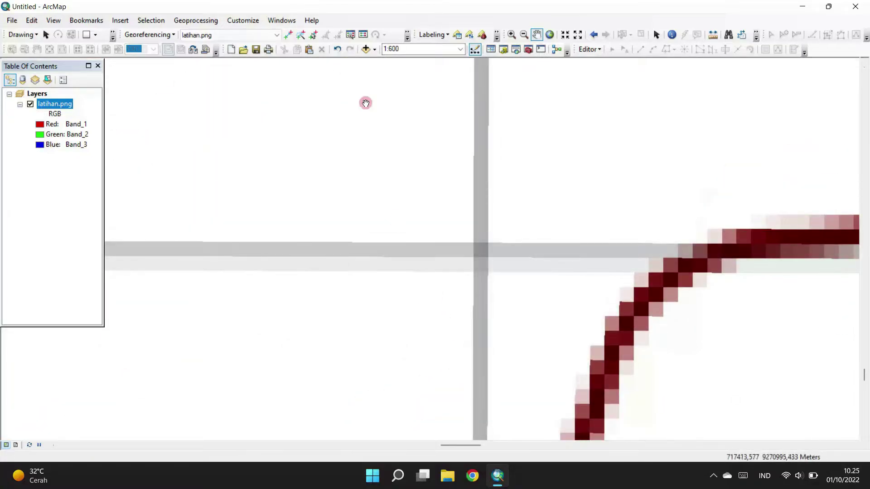
pyautogui.click(289, 36)
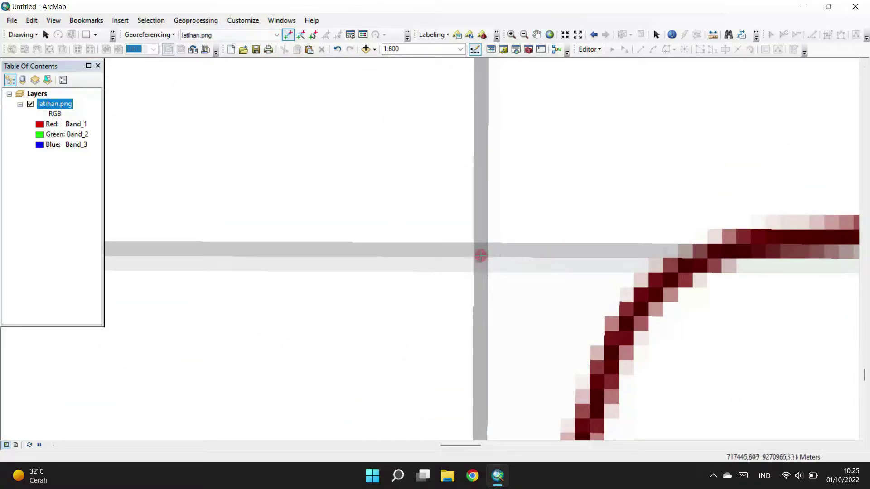
pyautogui.click(481, 255)
# Open the DMS coordinate entry for the third control point and set its longitude to 106° 58' 0" E
pyautogui.scroll(5, 481, 257)
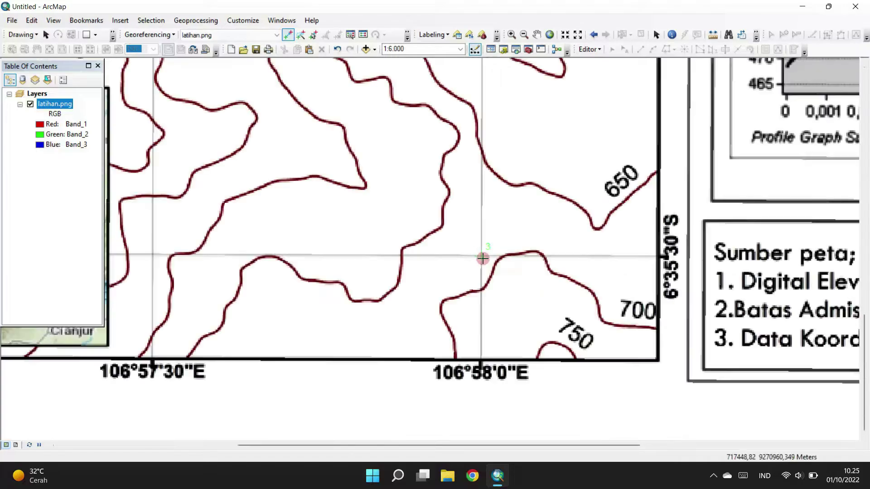
pyautogui.scroll(-1, 481, 261)
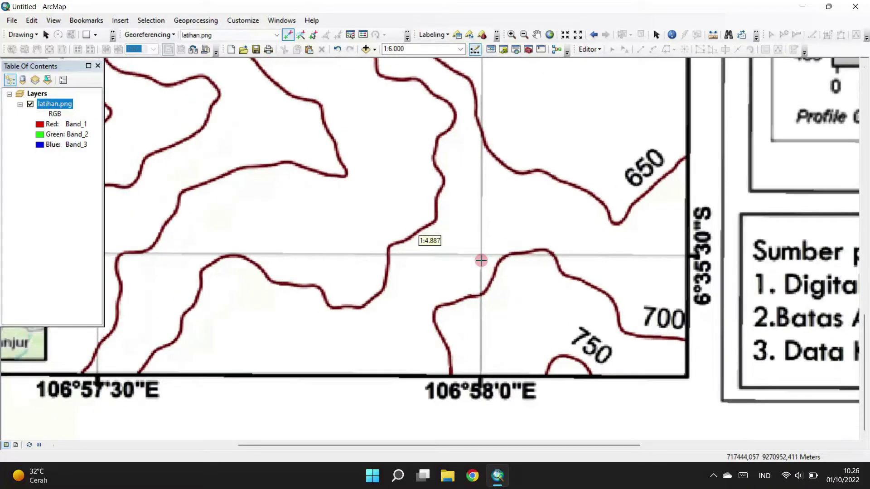
pyautogui.rightClick(482, 255)
pyautogui.click(554, 274)
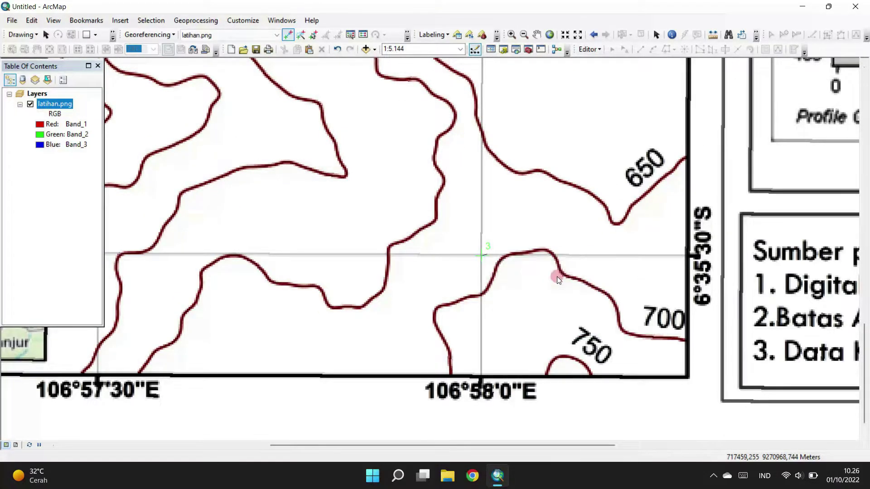
pyautogui.doubleClick(382, 167)
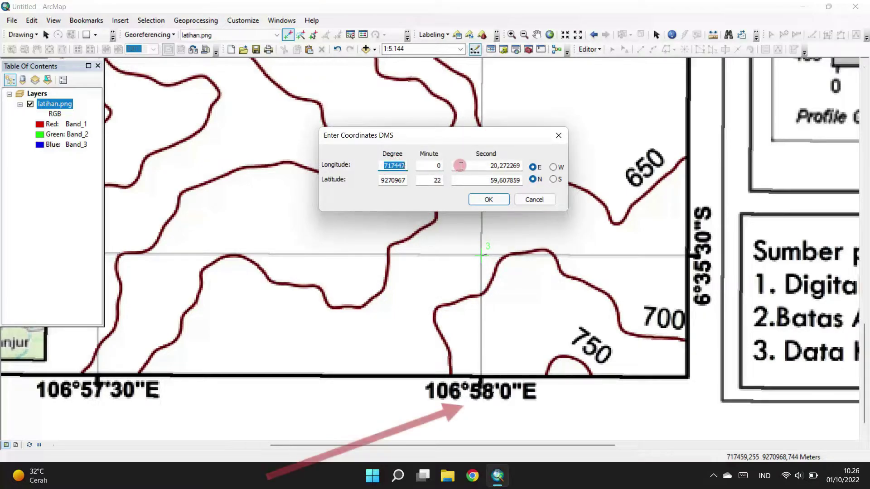
pyautogui.write('106')
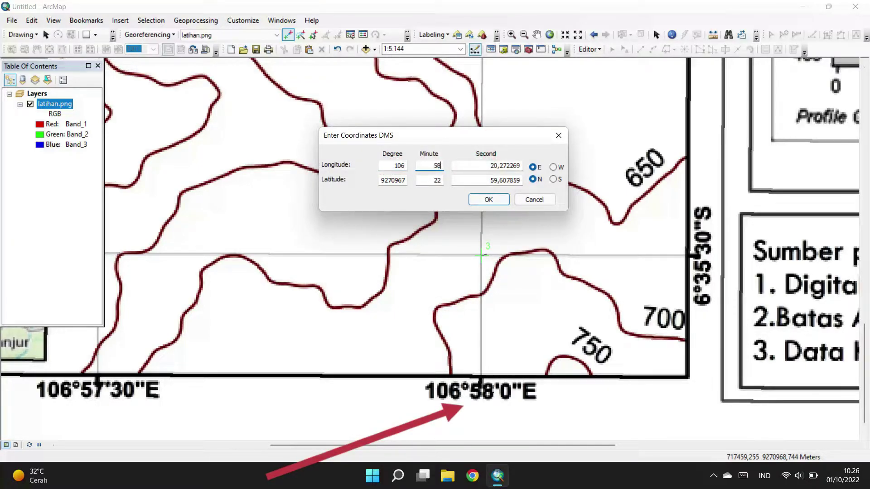
pyautogui.doubleClick(483, 164)
pyautogui.write('0')
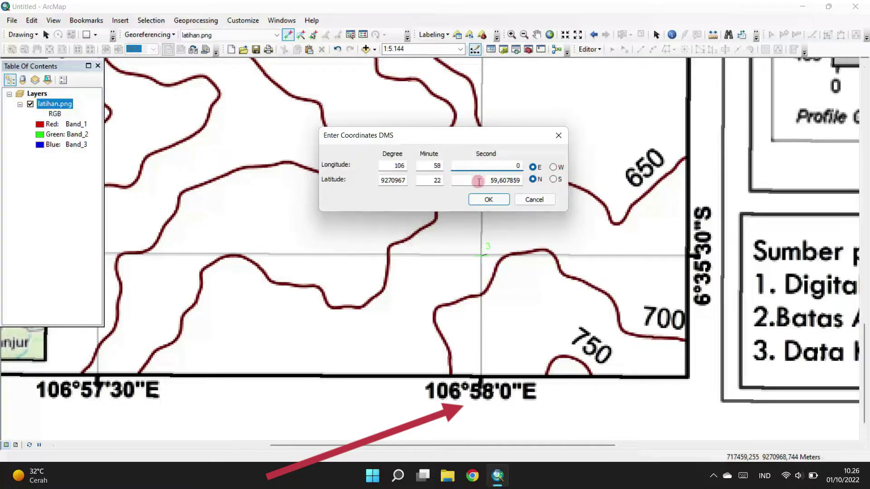
# Set the third control point's latitude to 6° 35' 30" S and apply the coordinates
pyautogui.doubleClick(384, 180)
pyautogui.write('6')
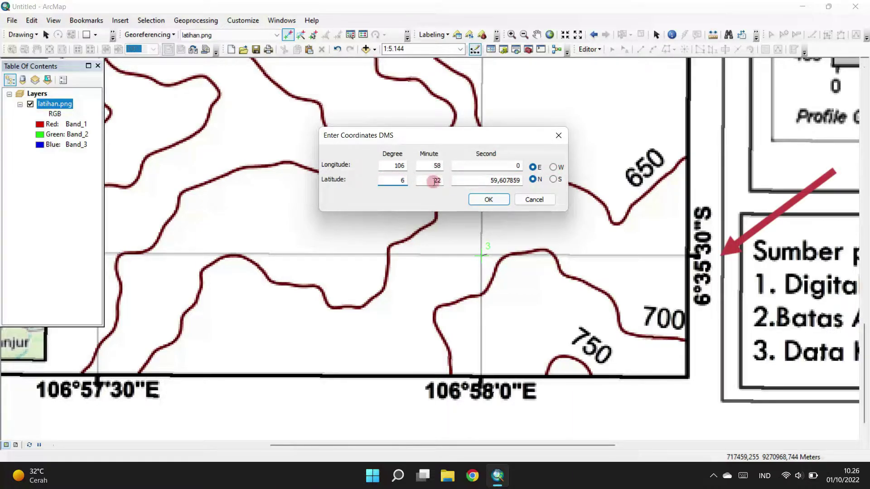
pyautogui.doubleClick(479, 181)
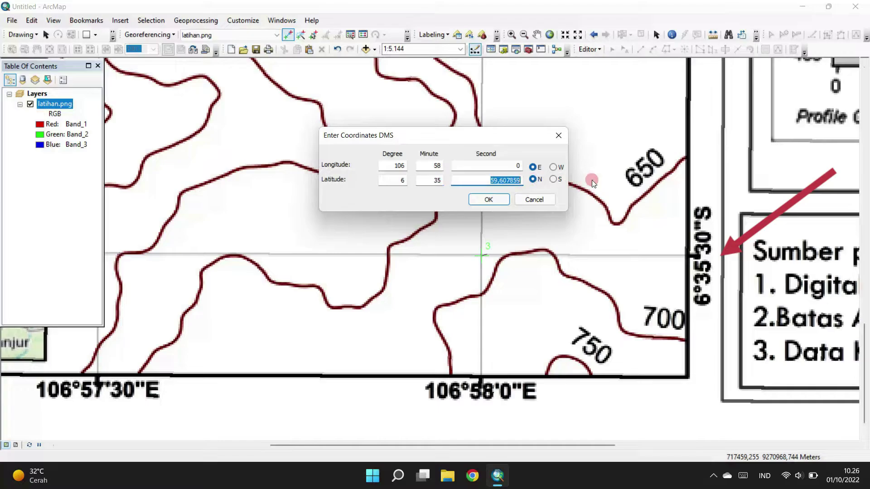
pyautogui.click(555, 179)
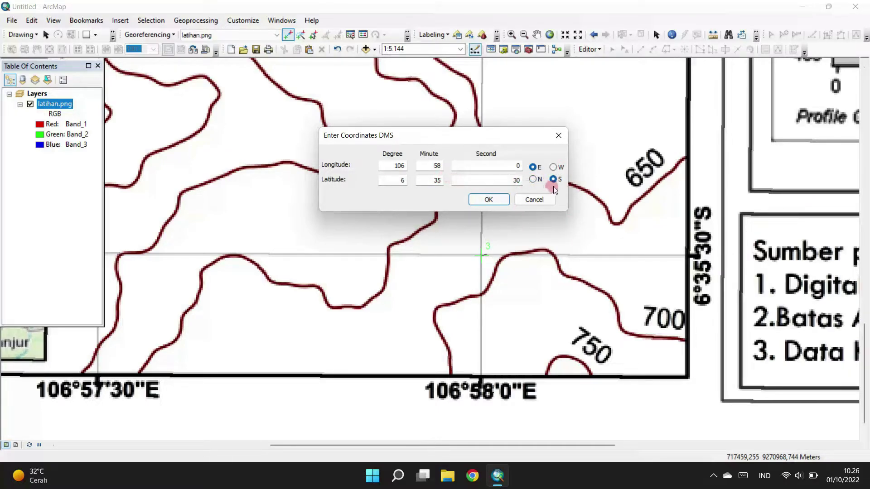
pyautogui.click(496, 199)
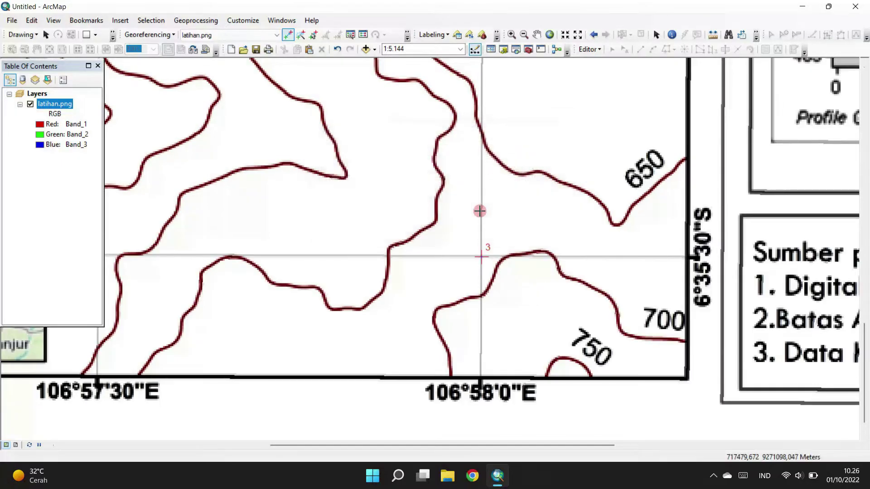
# Place the fourth control point on the grid intersection at 106°57'30"E and 6°35'30"S
pyautogui.scroll(5, 344, 263)
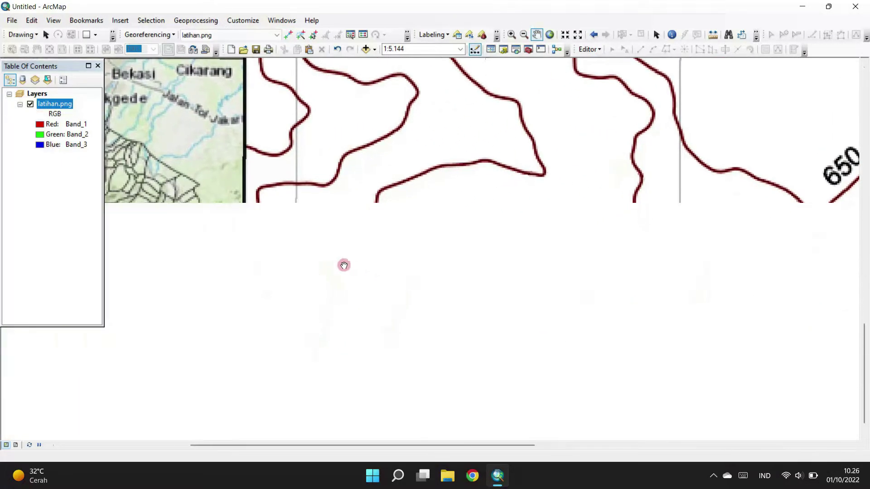
pyautogui.scroll(6, 357, 265)
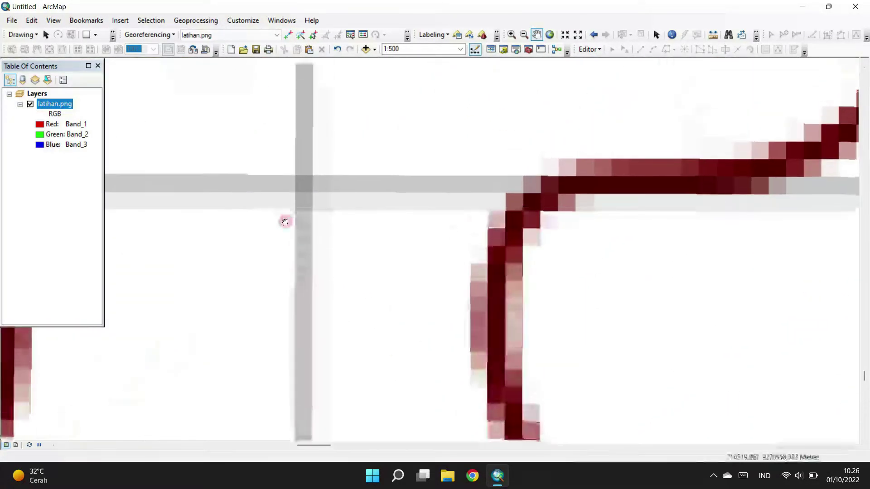
pyautogui.click(288, 34)
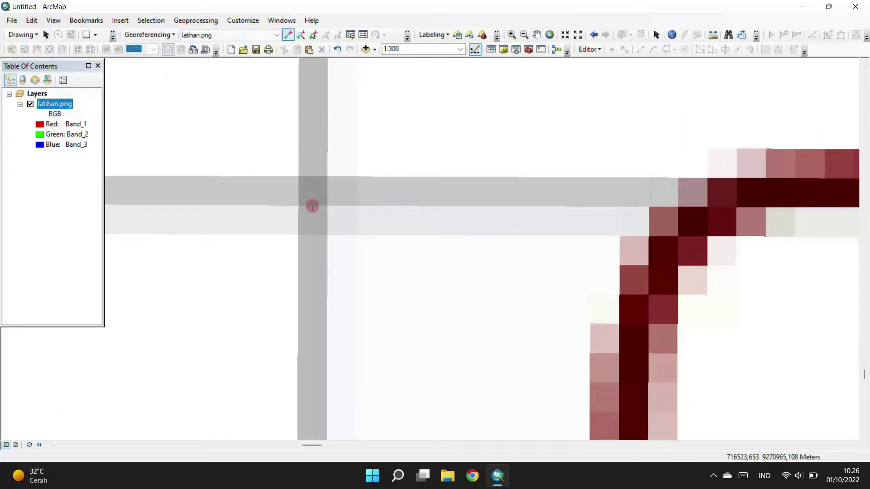
# Open the DMS coordinate entry for the fourth control point and set its longitude to 106° 57' 30" E
pyautogui.scroll(-5, 313, 206)
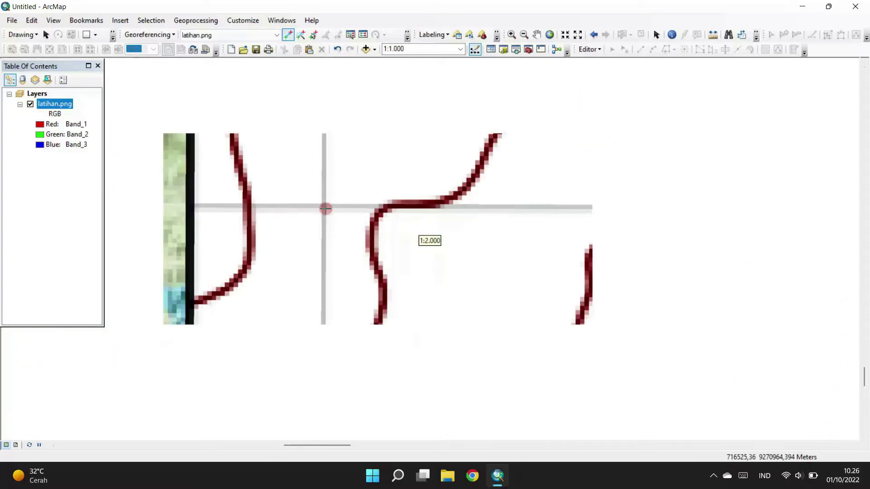
pyautogui.scroll(-3, 314, 239)
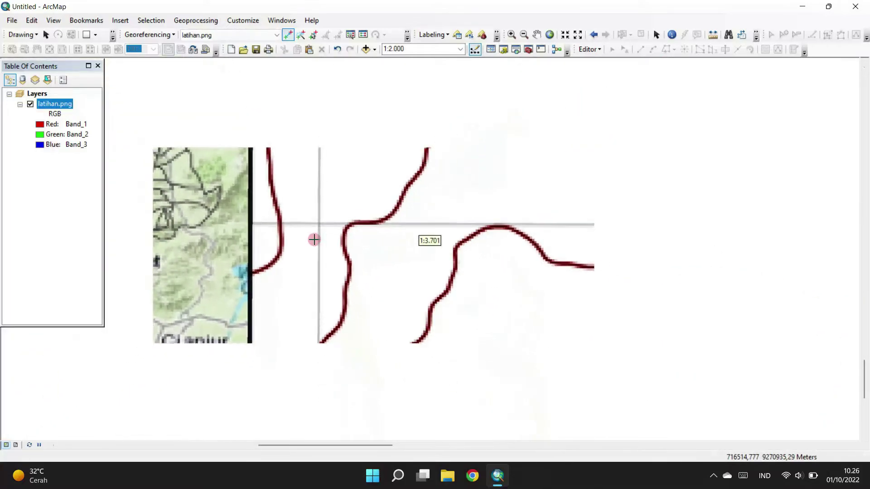
pyautogui.scroll(-3, 315, 239)
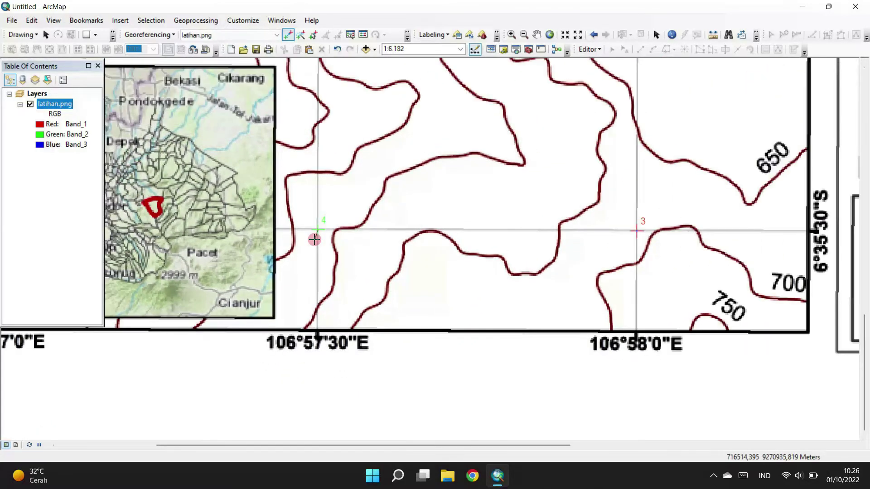
pyautogui.scroll(-3, 315, 239)
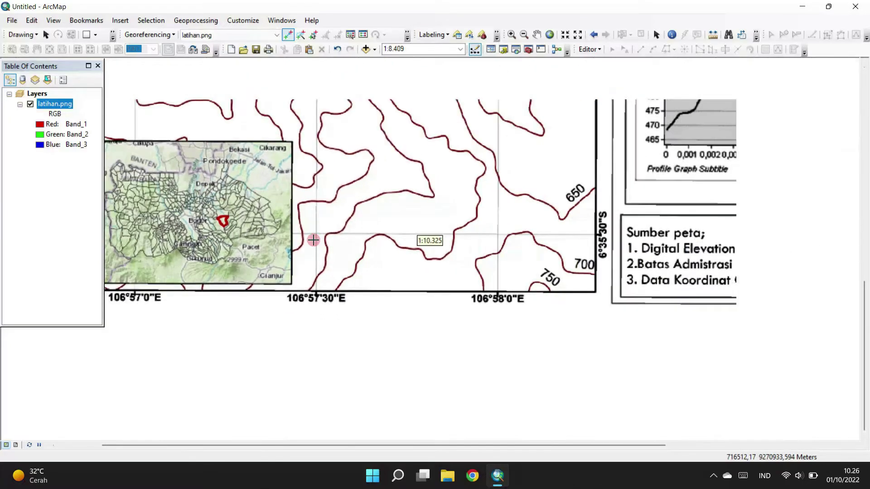
pyautogui.scroll(-2, 314, 239)
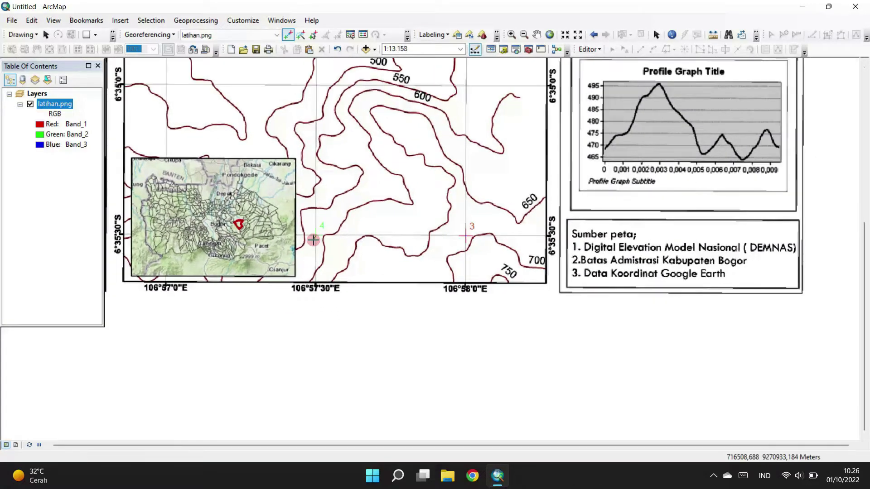
pyautogui.rightClick(315, 236)
pyautogui.click(355, 250)
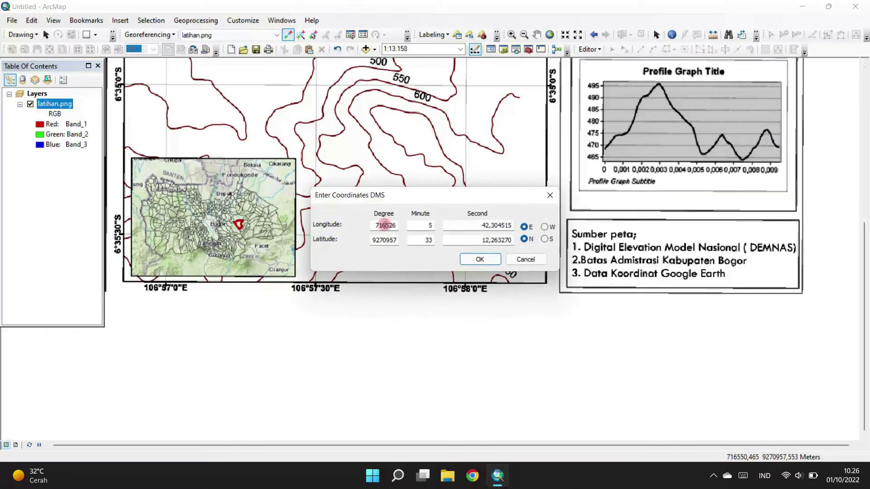
pyautogui.doubleClick(385, 226)
pyautogui.write('106')
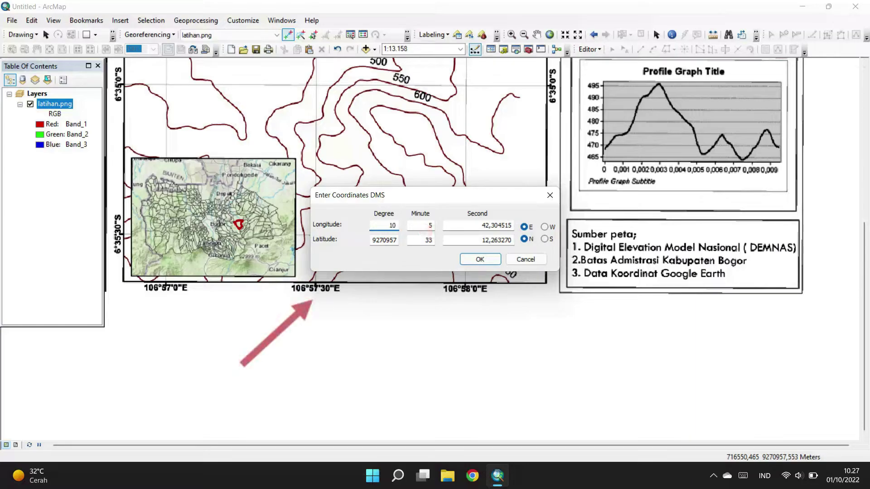
pyautogui.click(468, 223)
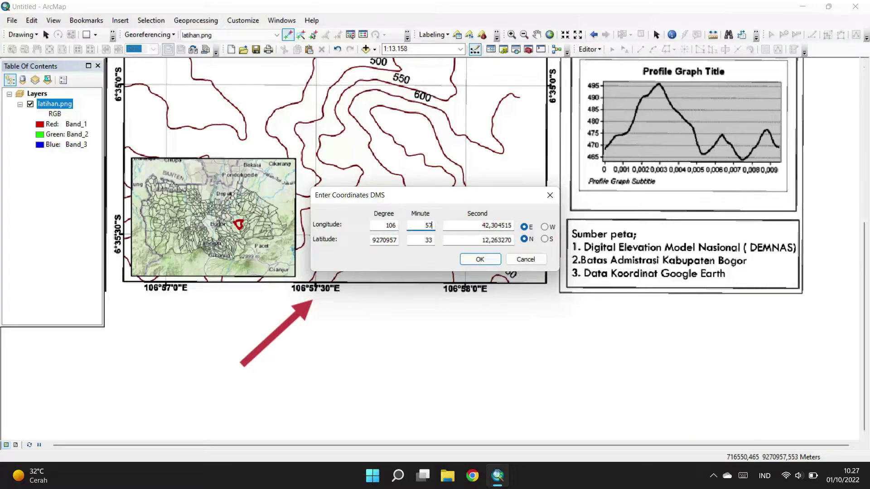
pyautogui.press('Tab')
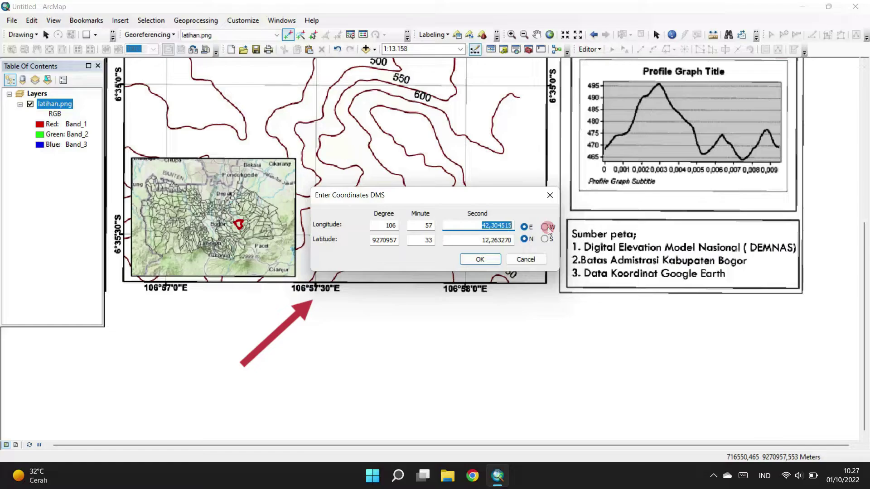
# Set the fourth control point's latitude to 6° 35' 30" S and apply the coordinates
pyautogui.click(373, 234)
pyautogui.doubleClick(372, 240)
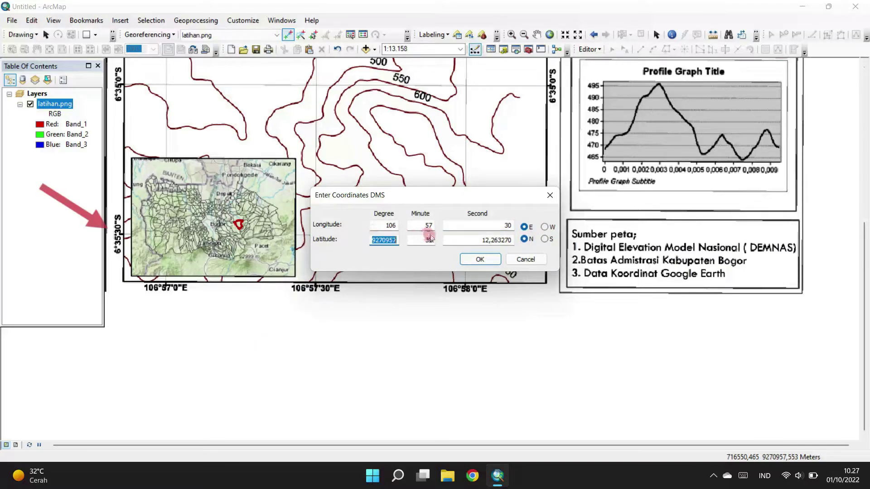
pyautogui.click(386, 236)
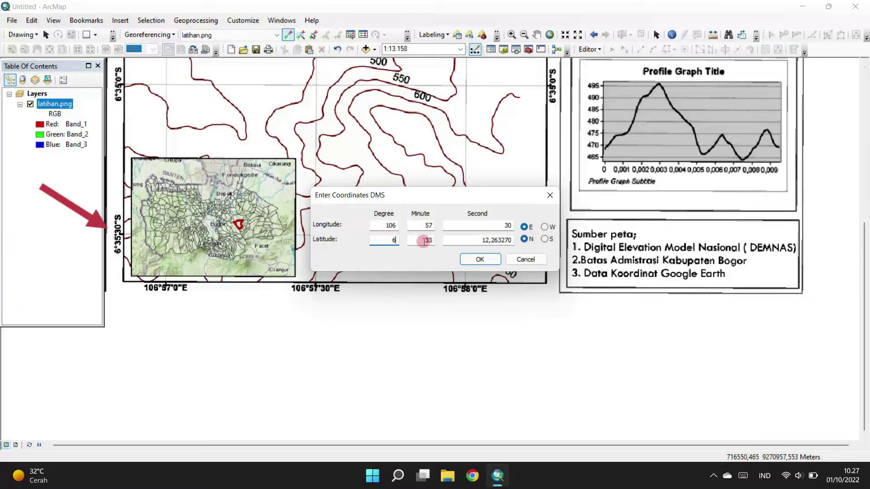
pyautogui.doubleClick(425, 241)
pyautogui.doubleClick(464, 236)
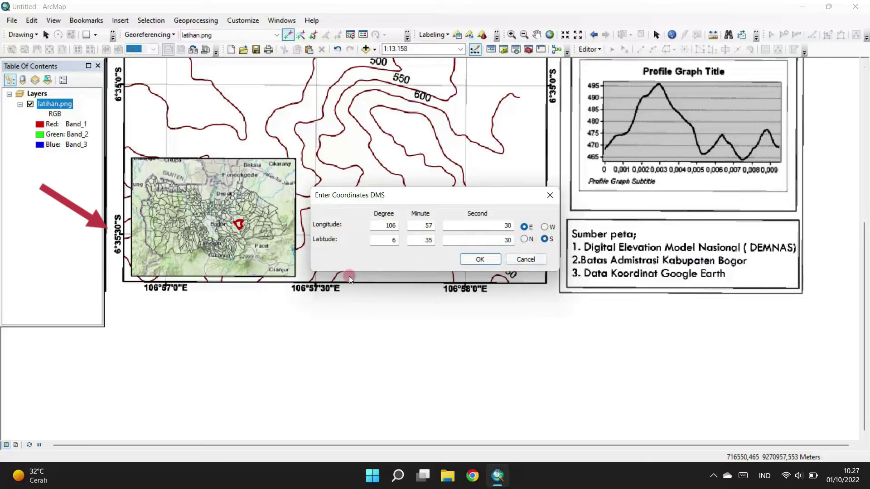
pyautogui.moveTo(435, 196); pyautogui.dragTo(456, 186)
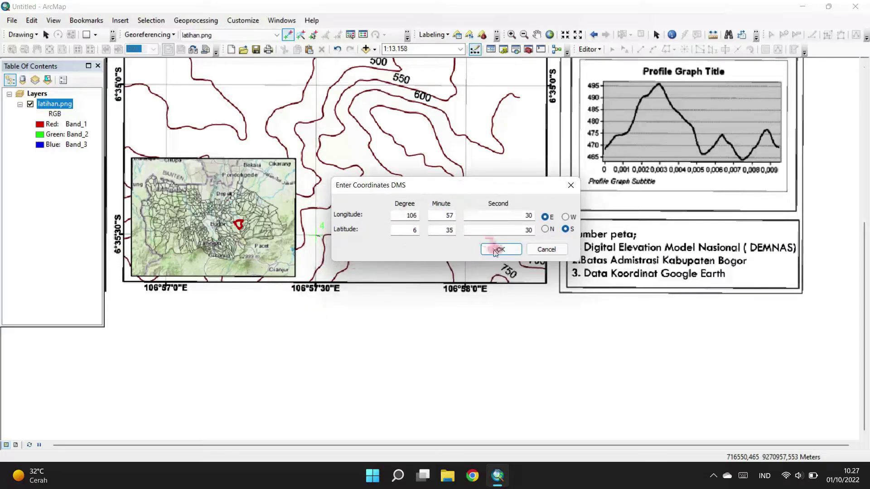
pyautogui.click(496, 250)
pyautogui.scroll(-3, 351, 193)
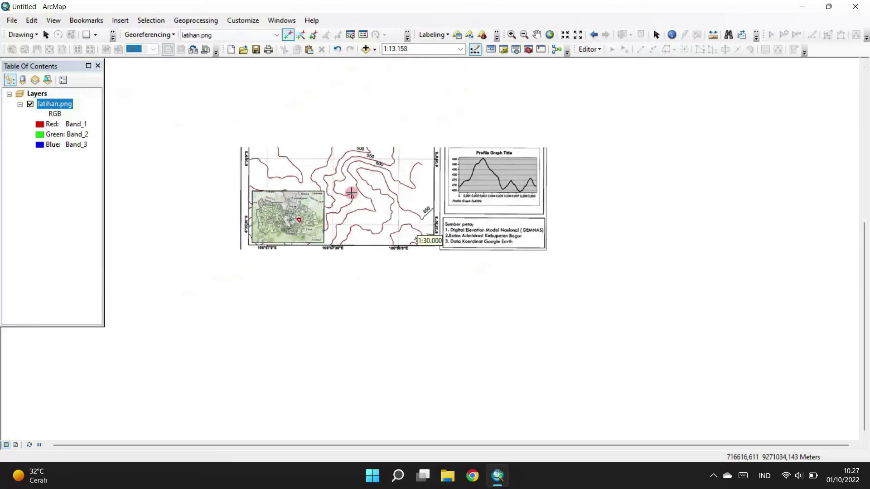
pyautogui.scroll(1, 355, 107)
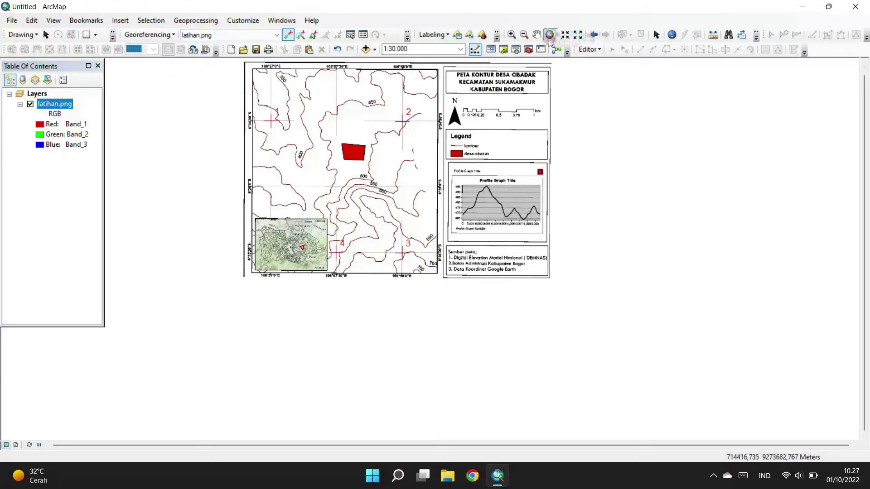
# Update the georeferencing of latihan.png to save the transformation from the four control points
pyautogui.click(537, 35)
pyautogui.scroll(1, 344, 213)
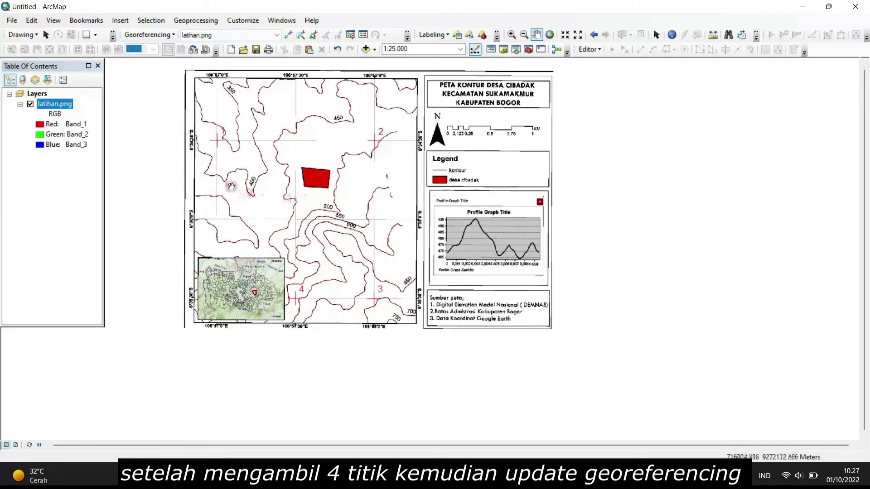
pyautogui.click(164, 35)
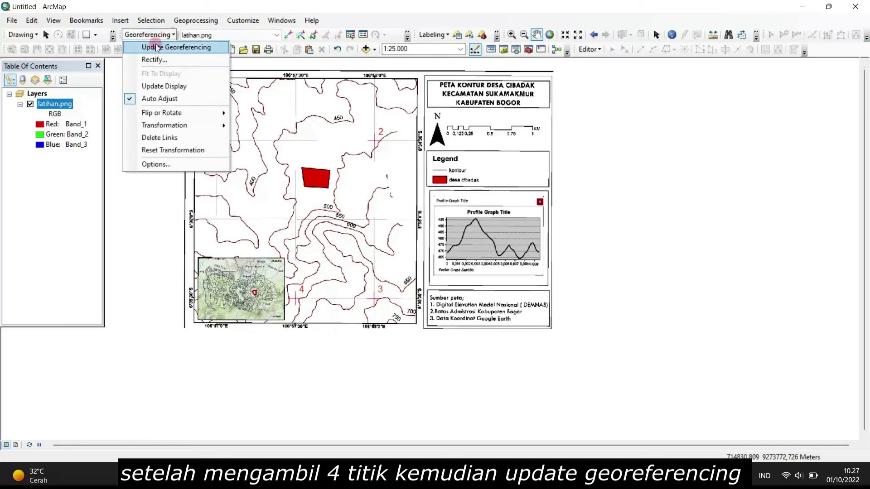
pyautogui.click(156, 48)
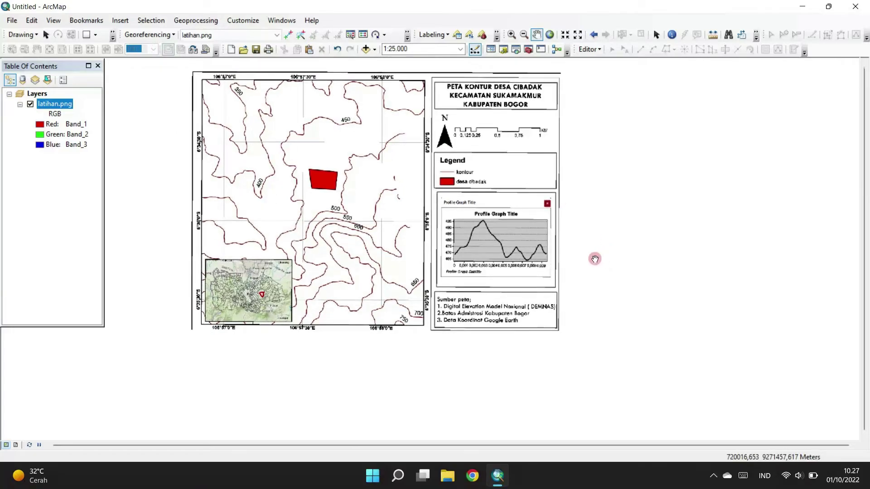
# Open the layer properties of latihan.png, accepting the histogram estimate on resampled pixels
pyautogui.scroll(-1, 428, 239)
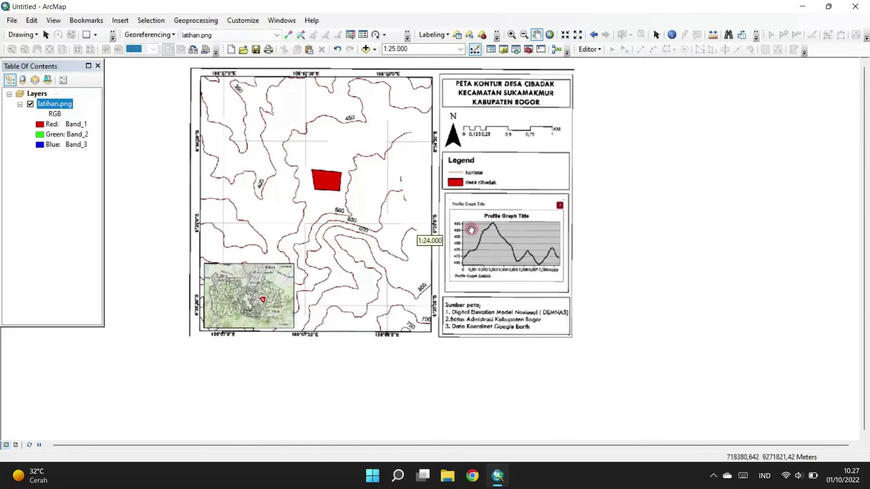
pyautogui.scroll(1, 458, 233)
pyautogui.rightClick(56, 103)
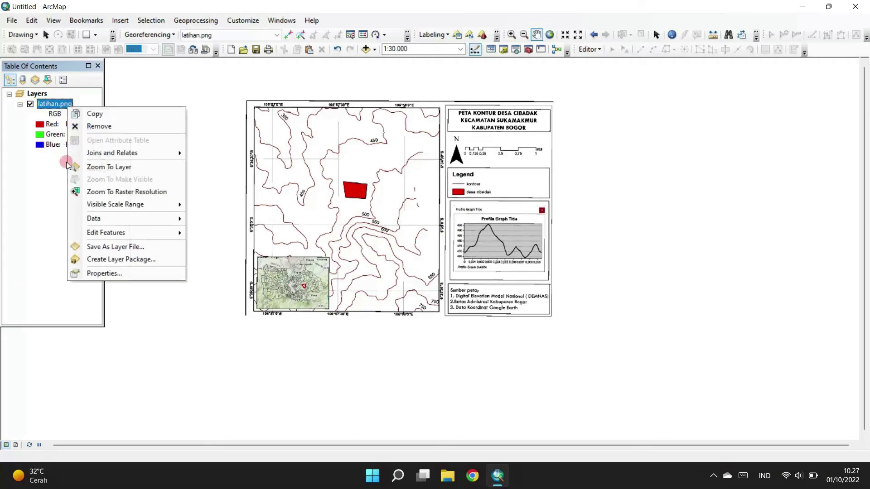
pyautogui.click(84, 274)
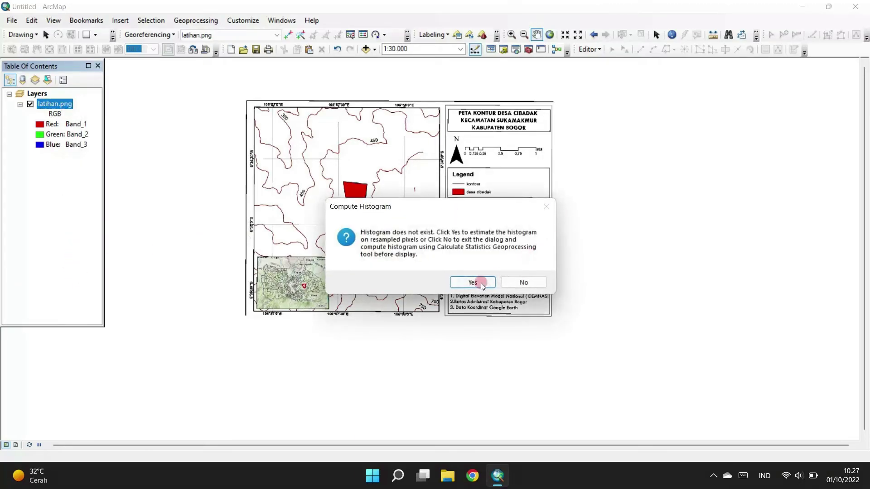
pyautogui.click(481, 284)
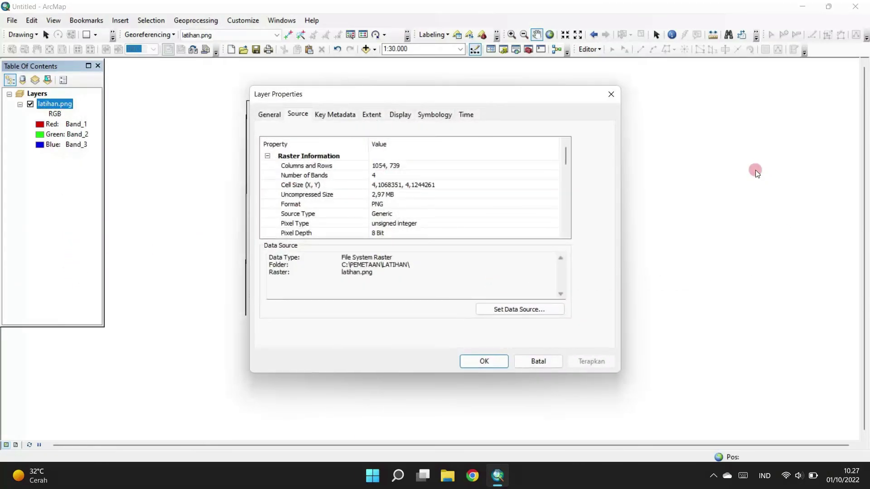
# Check the raster's extent and XY coordinate system in its source information, and close the layer properties
pyautogui.scroll(-10, 460, 165)
pyautogui.scroll(10, 425, 186)
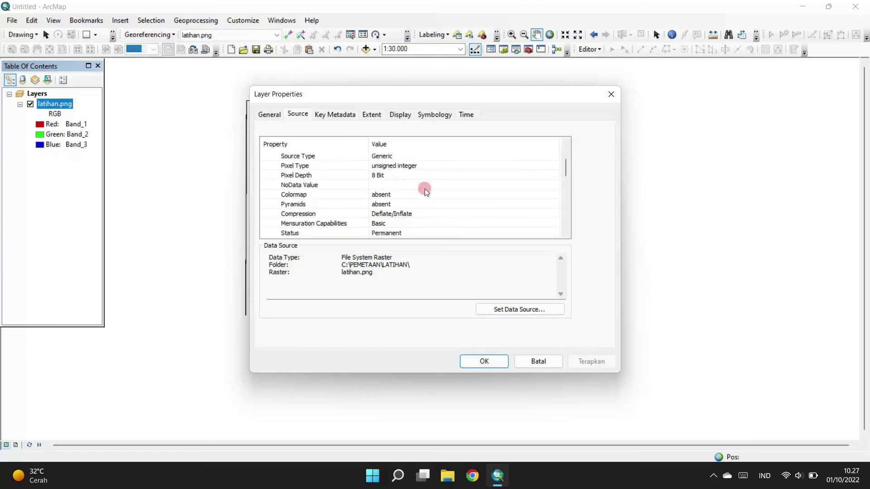
pyautogui.scroll(-2, 417, 190)
pyautogui.scroll(-3, 379, 171)
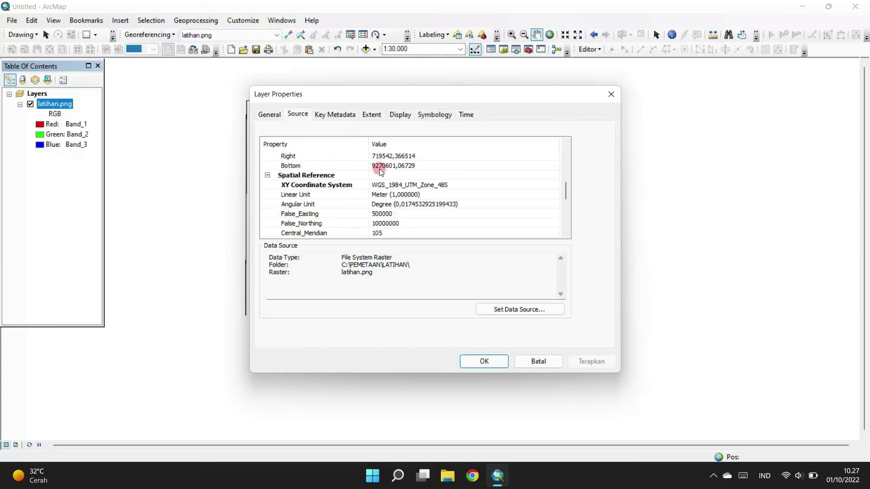
pyautogui.click(297, 157)
pyautogui.scroll(2, 457, 161)
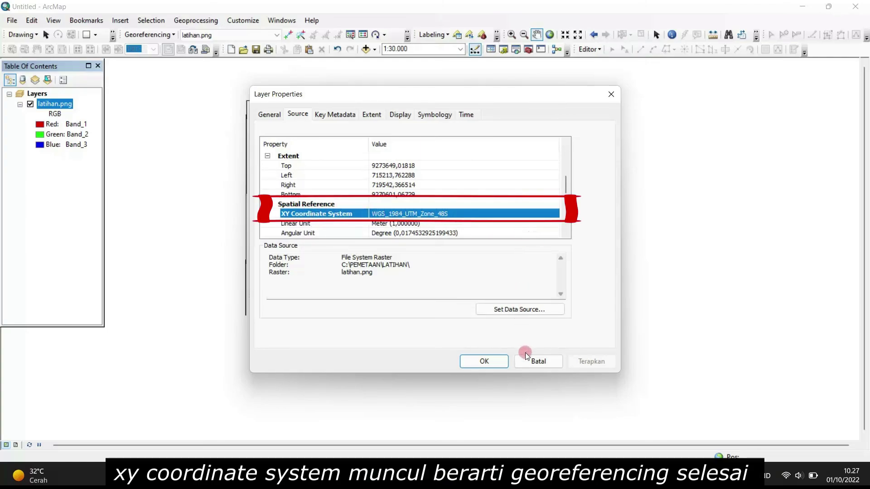
pyautogui.click(499, 360)
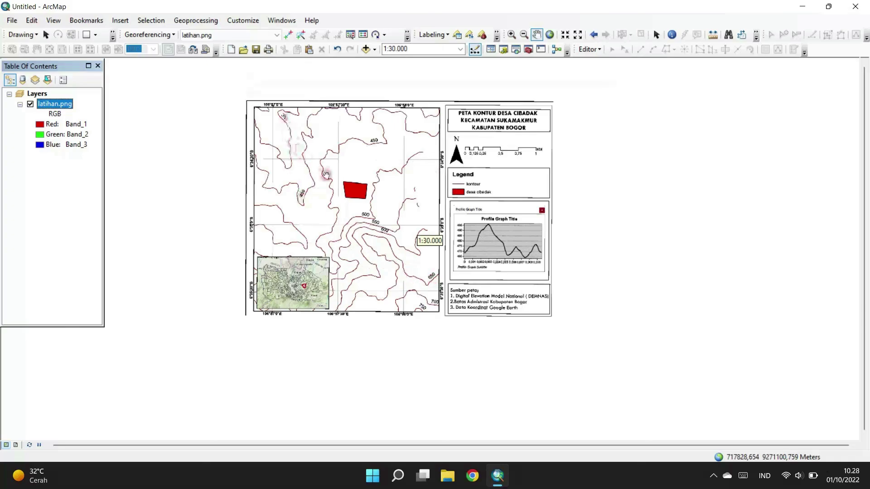
pyautogui.scroll(1, 394, 208)
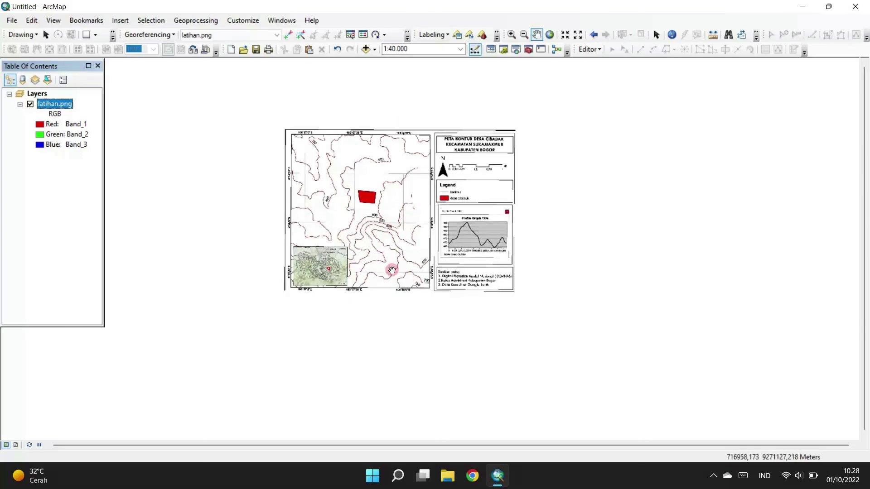